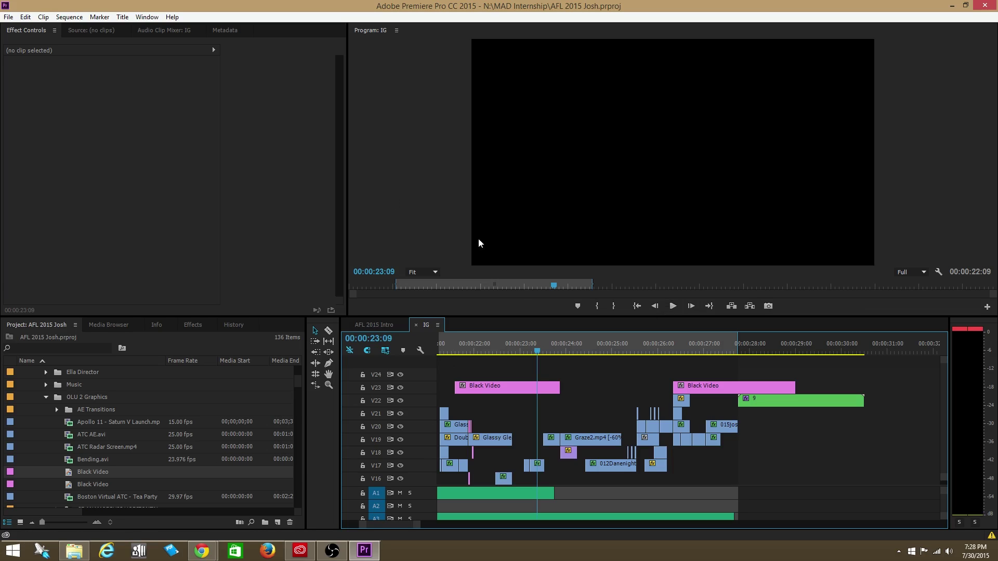
Step: Play back the highlight section, stop at 00:00:26:09 and scrub back to 00:00:23:22
click(556, 347)
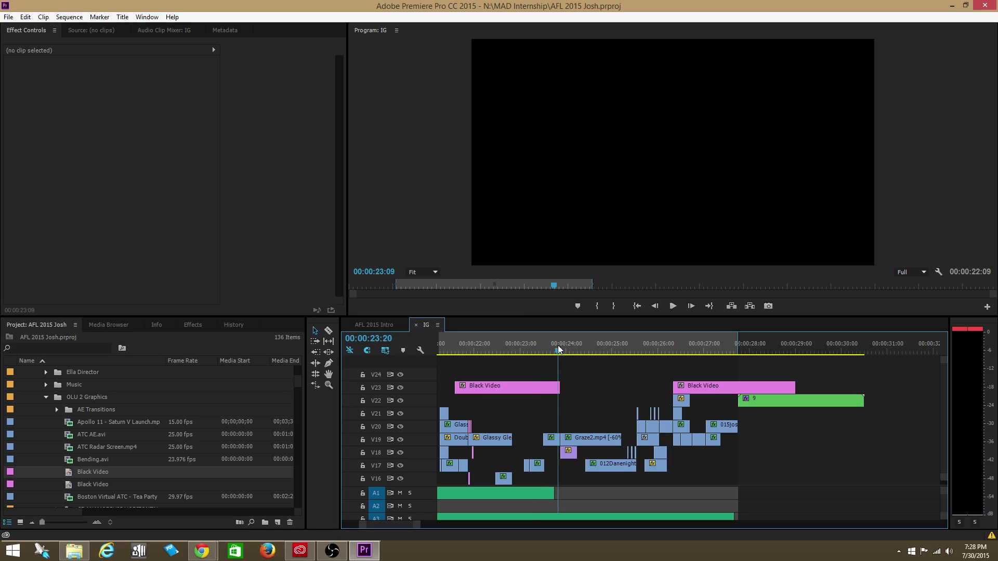
click(671, 307)
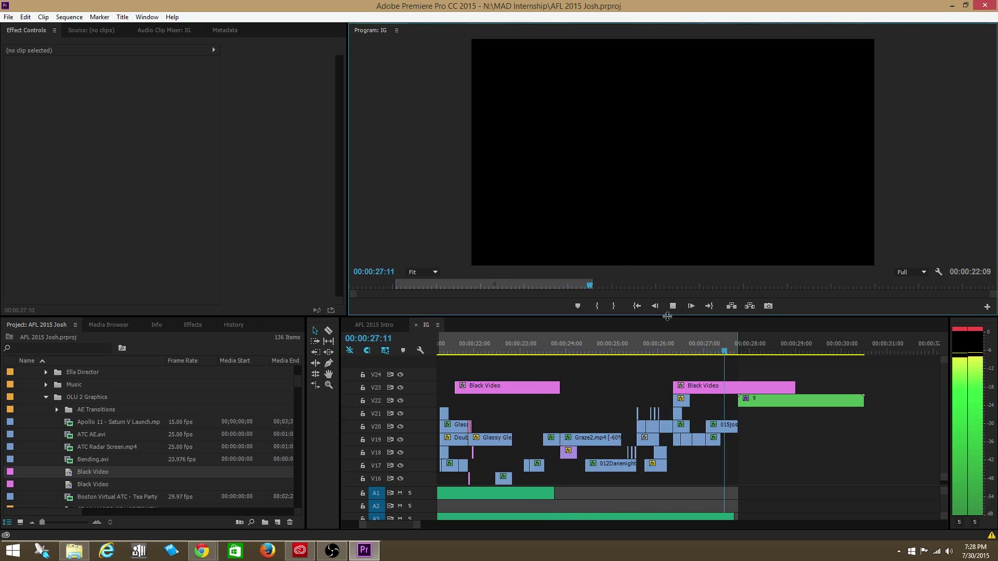
click(672, 306)
click(674, 307)
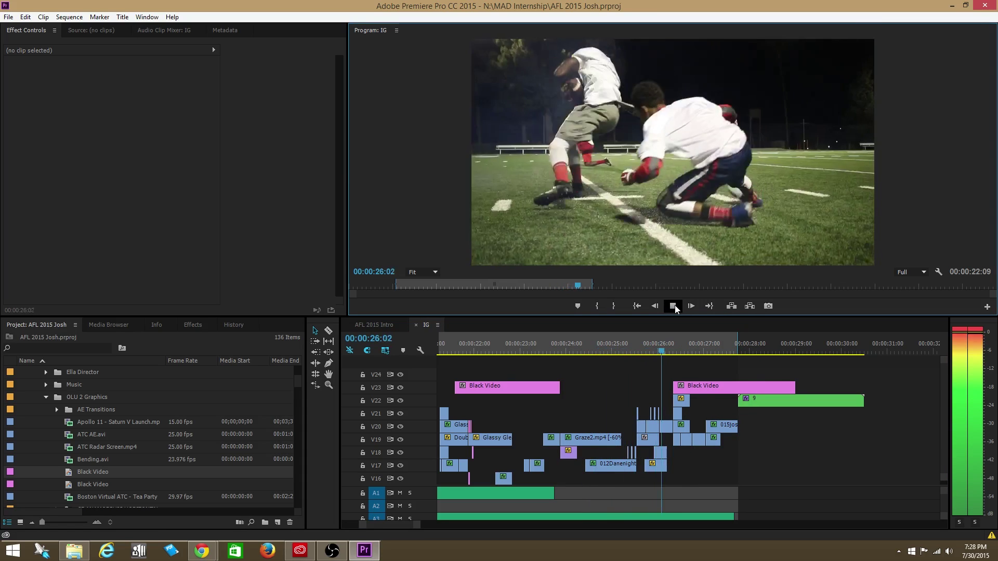
click(676, 346)
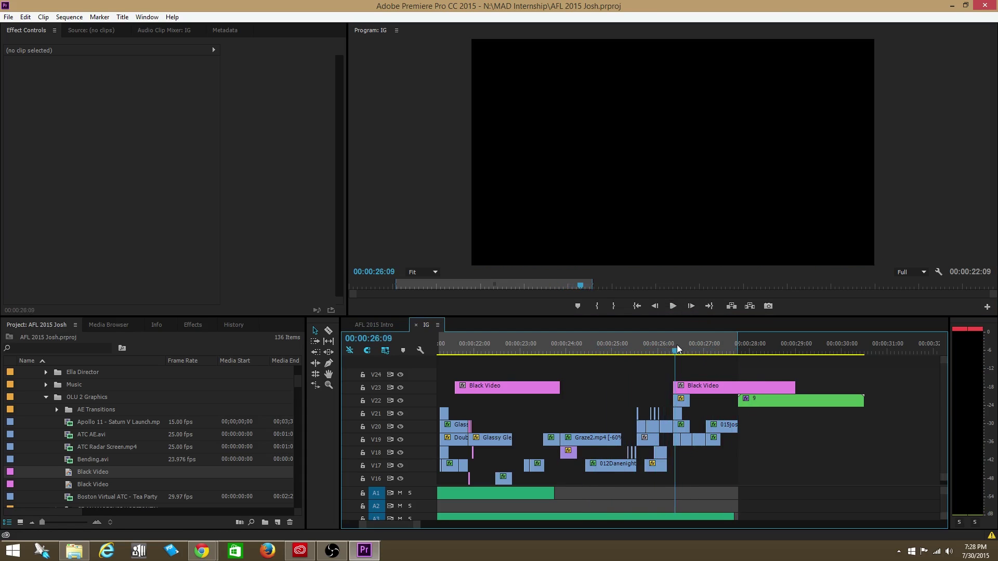
drag(676, 344, 562, 365)
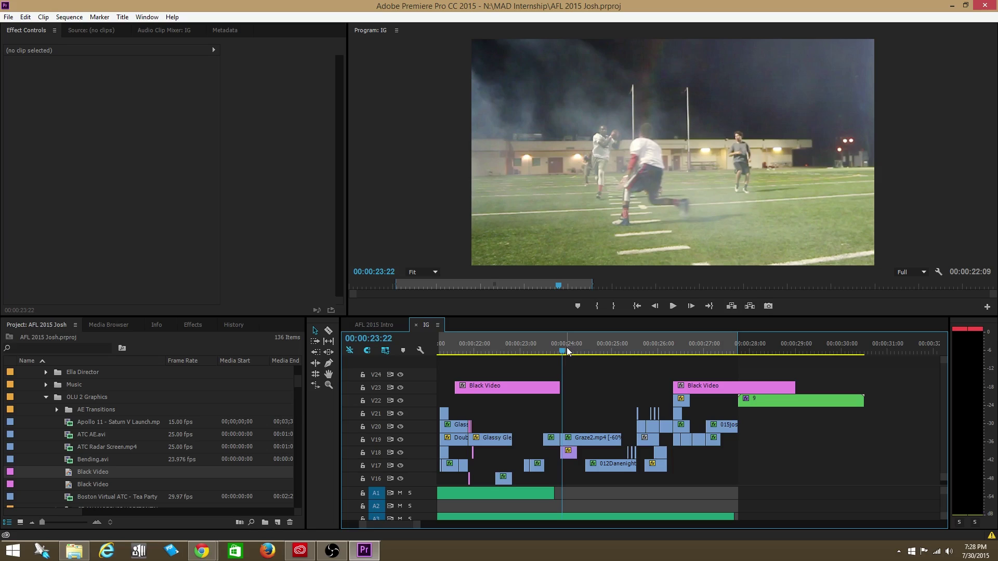
Step: Replay from 00:00:23:19 and scrub frames between 23:22 and 25:16, settling at 24:01
click(557, 352)
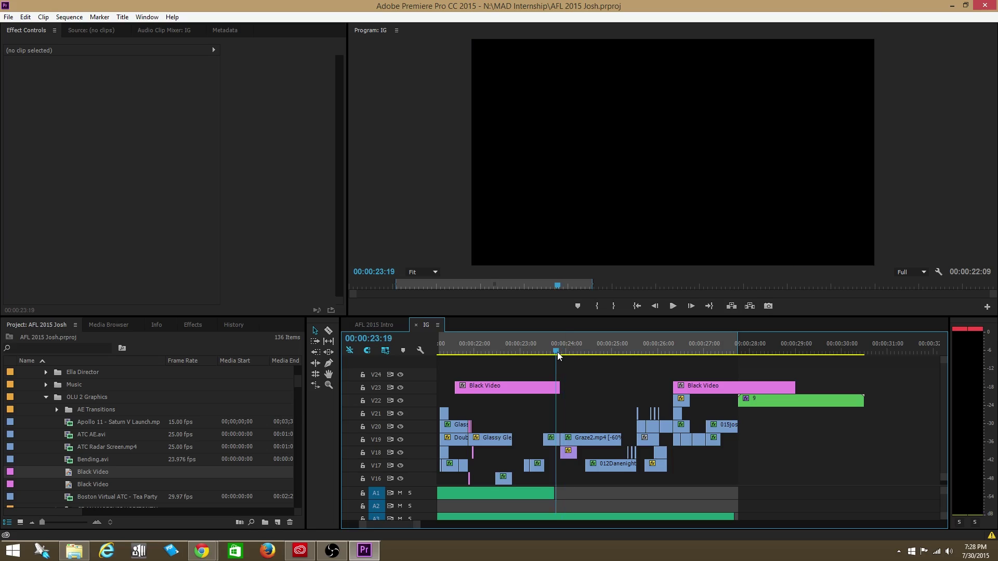
click(673, 307)
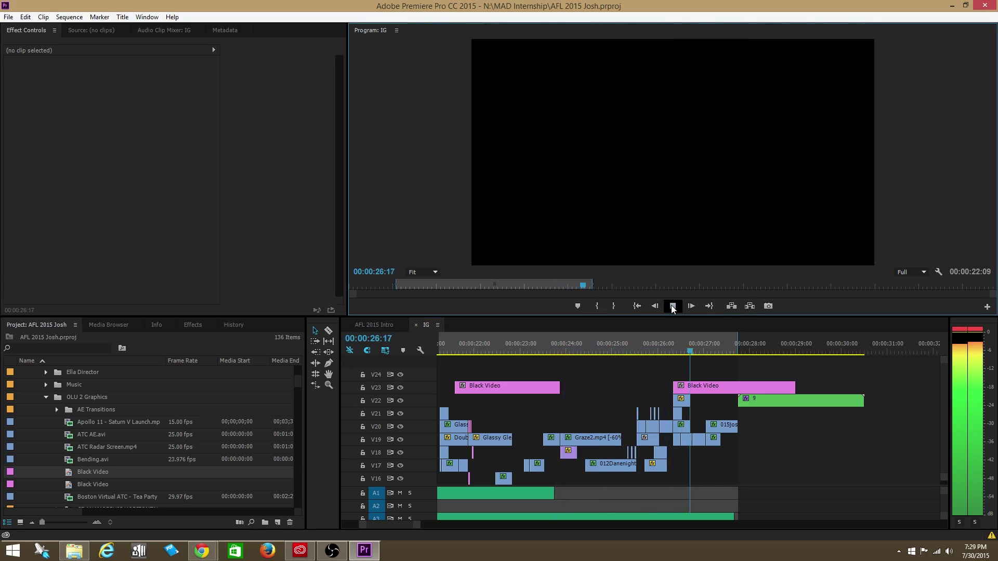
click(672, 306)
drag(648, 349, 561, 349)
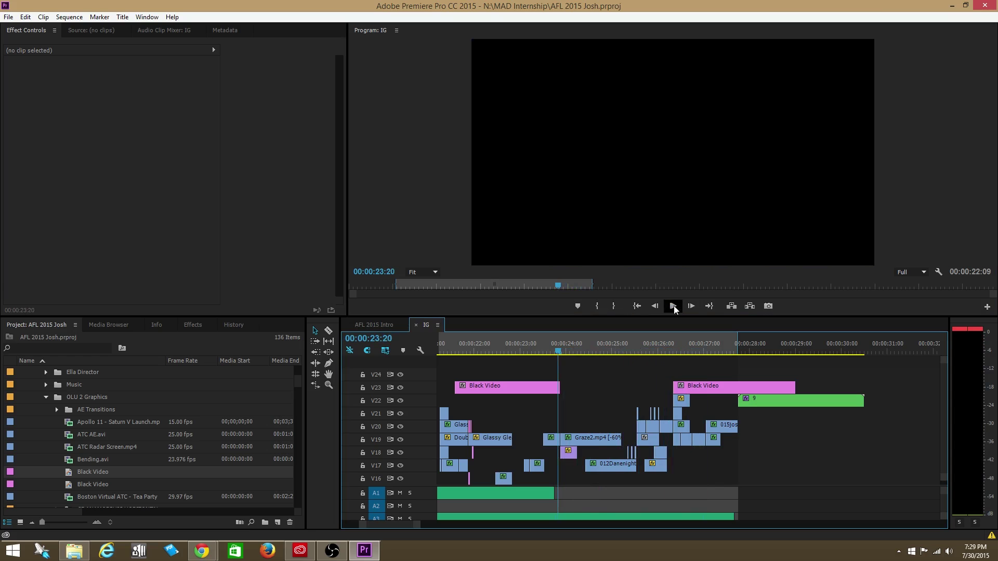
click(672, 307)
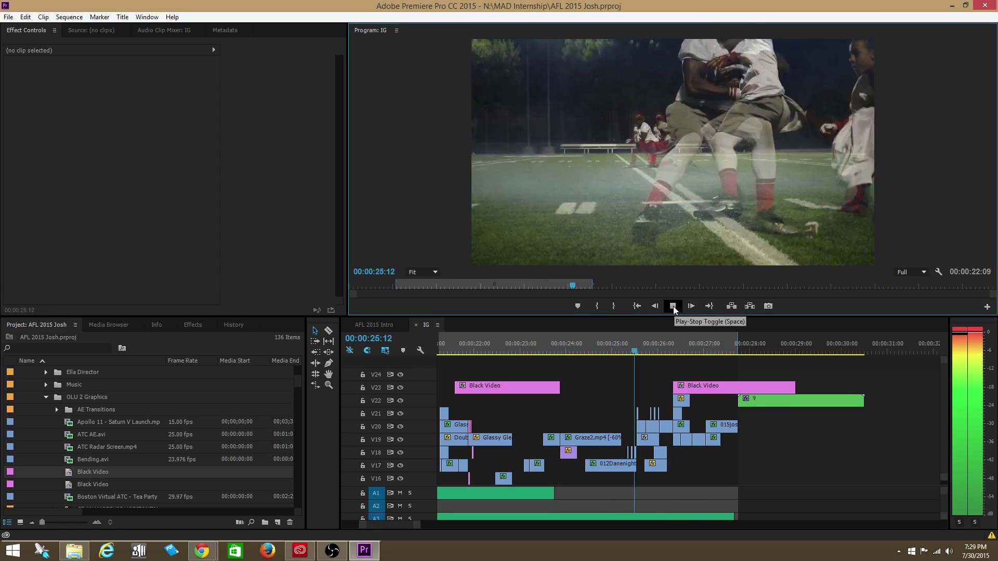
drag(659, 347, 578, 370)
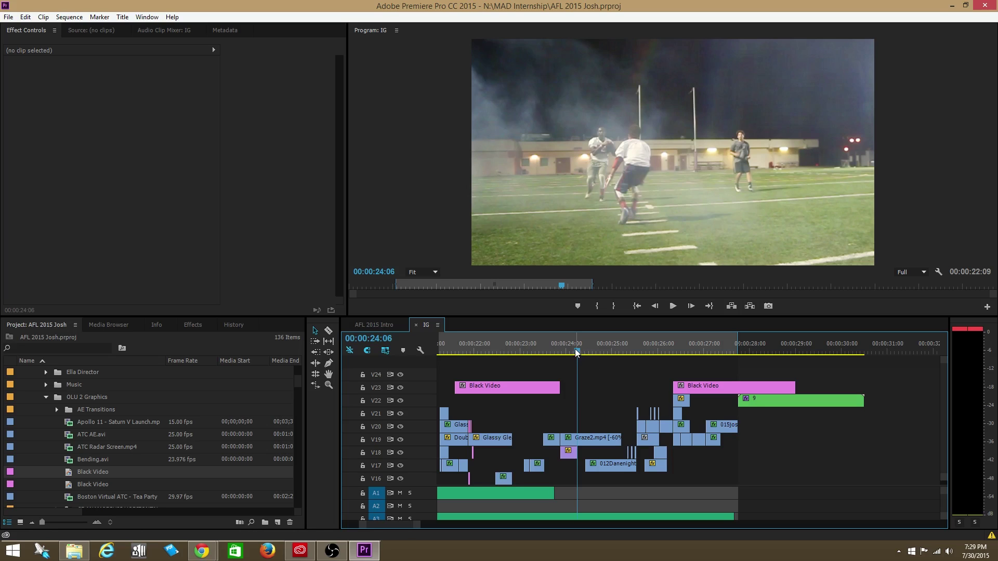
mouse_move(576, 354)
mouse_down()
mouse_move(560, 353)
mouse_move(574, 353)
mouse_up()
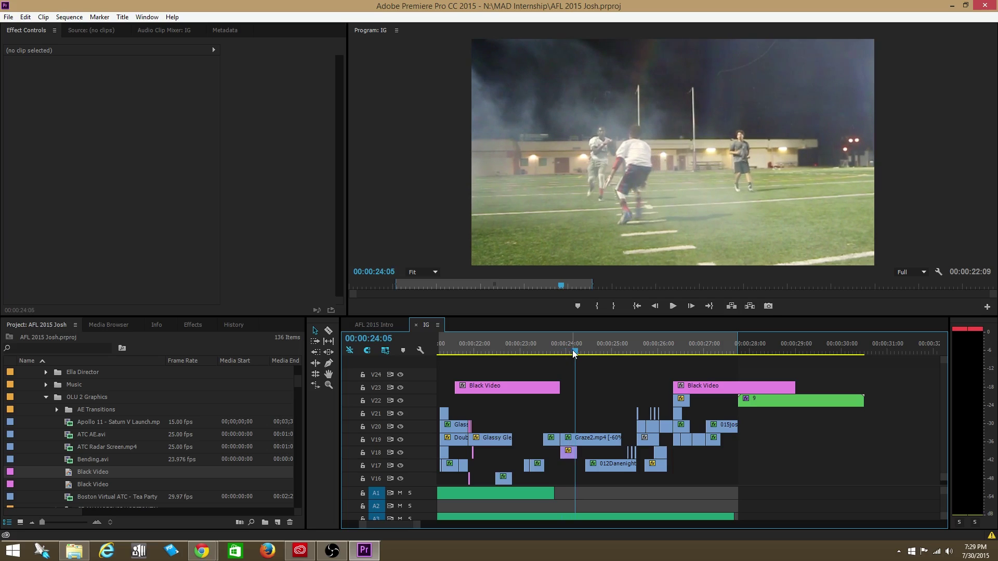
drag(575, 353, 598, 355)
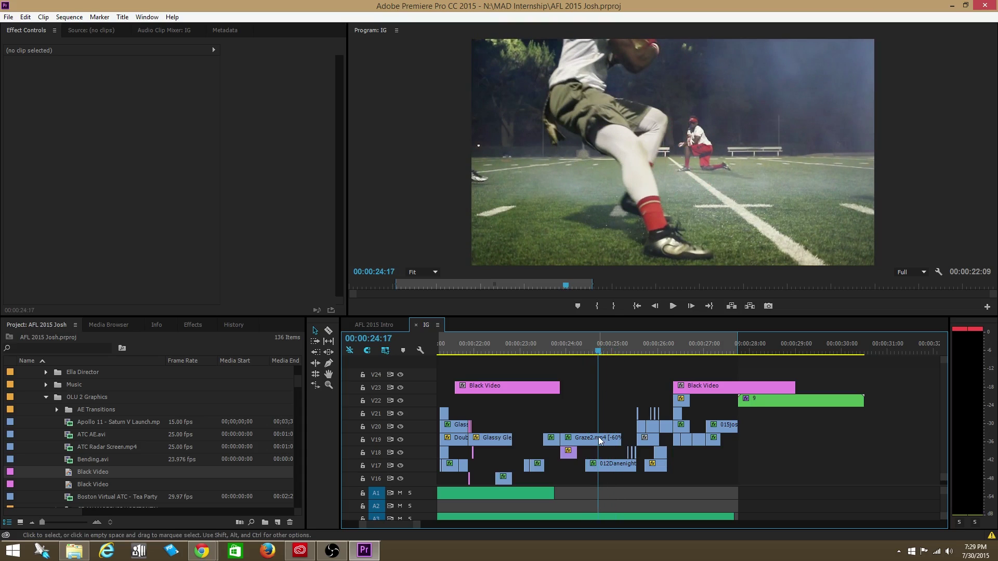
Step: Show the V17 012Danenightfootball.MOV clip's Effect Controls and step back and forth through its Position keyframes
double_click(601, 465)
click(32, 29)
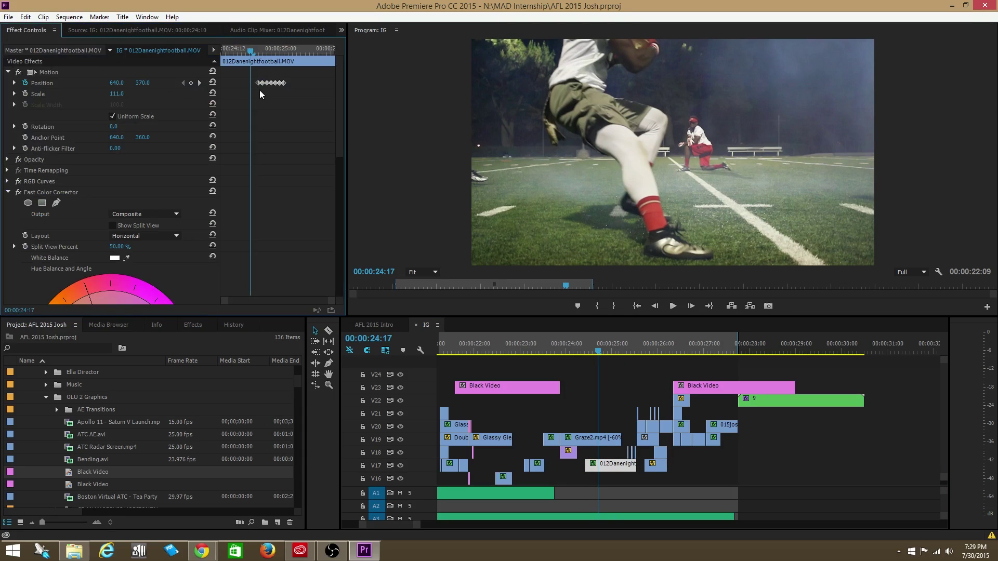
click(200, 82)
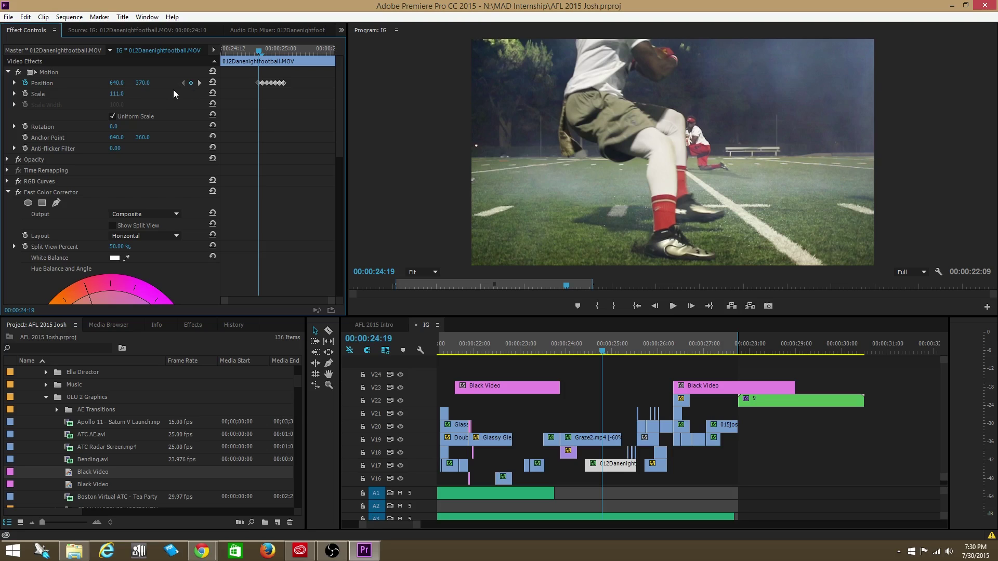
click(201, 83)
click(200, 82)
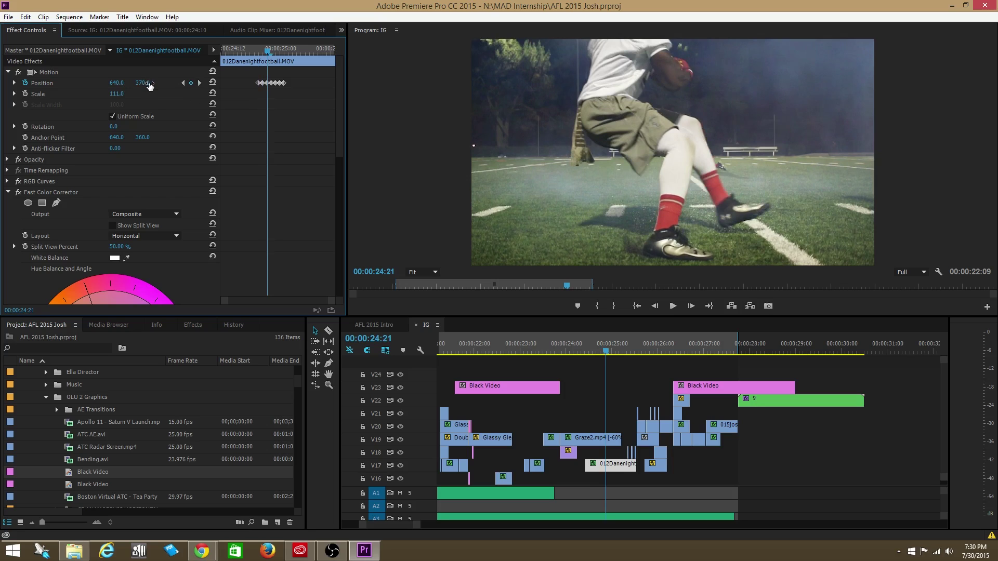
click(183, 84)
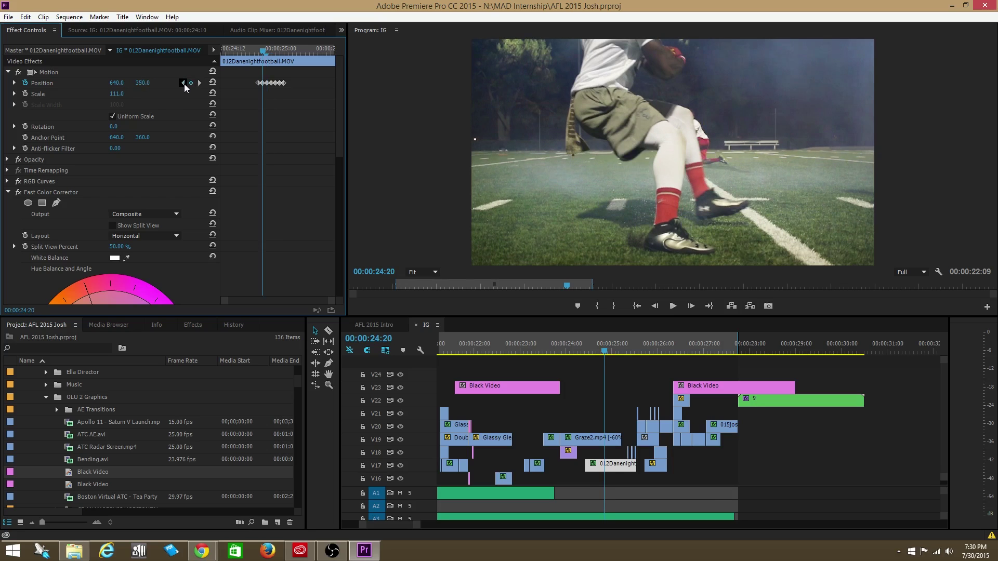
click(182, 83)
Step: Step through the remaining Position keyframes alternating 640,370 and 640,360, then review the shake back to 24:20
click(200, 83)
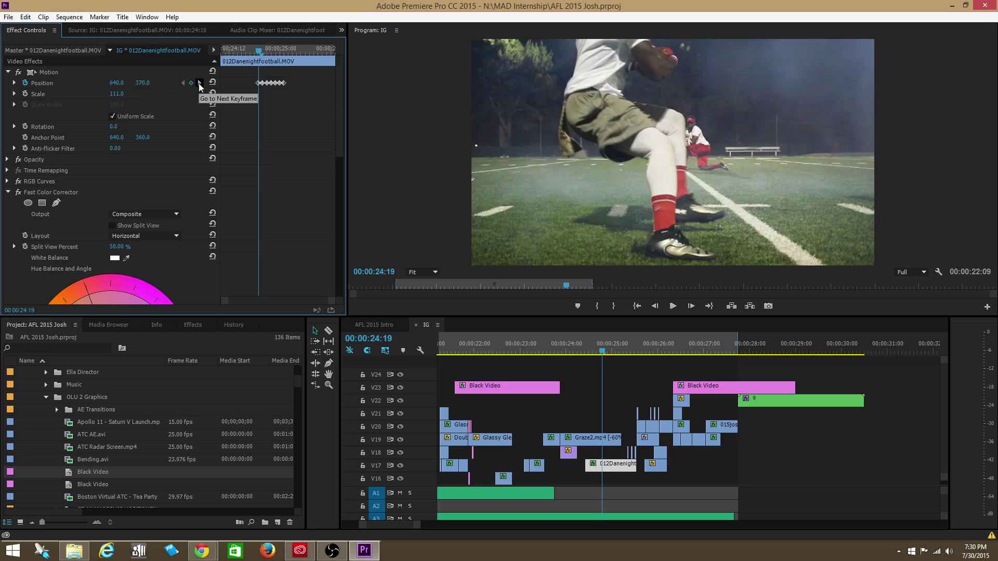
click(201, 82)
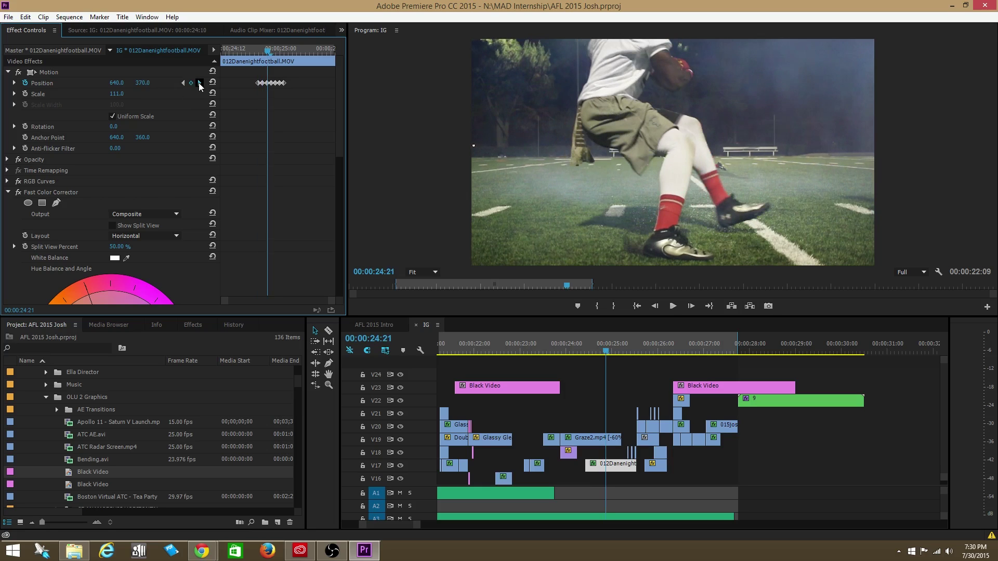
click(200, 82)
click(201, 83)
click(200, 83)
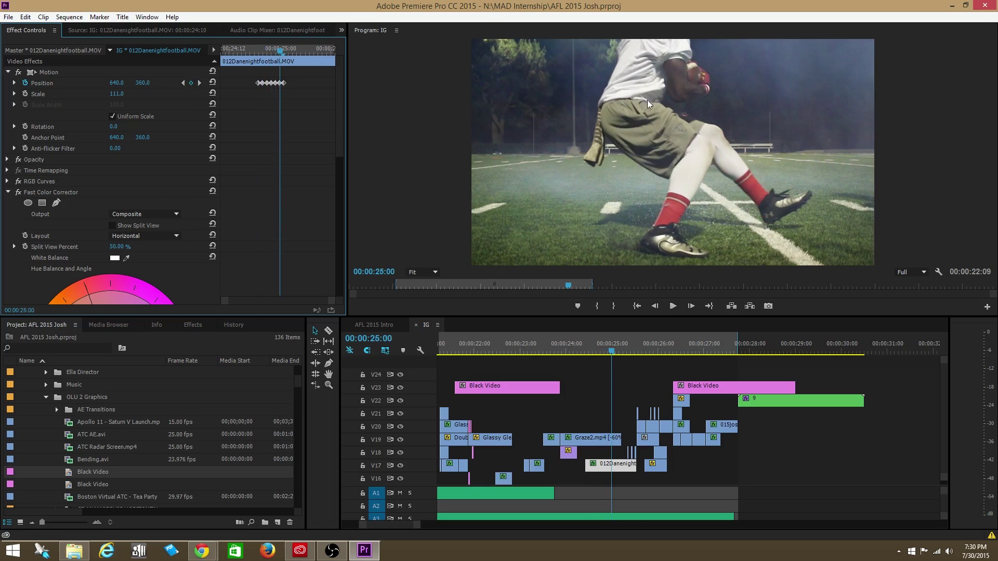
drag(634, 345, 615, 332)
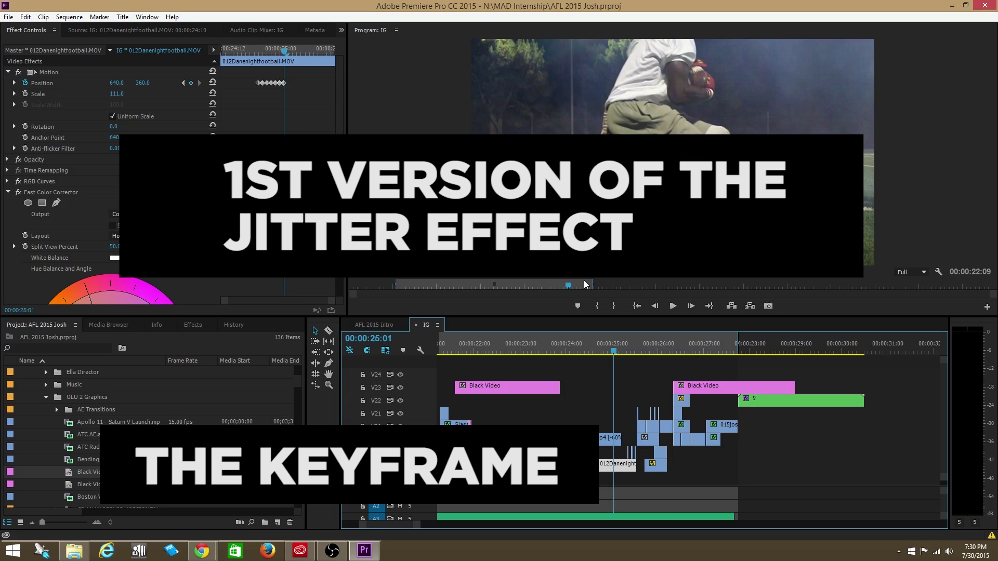
Step: Move the playhead back to 24:16 near the stacked flicker clips, then back one more frame
mouse_move(615, 351)
mouse_down()
mouse_move(597, 354)
mouse_move(612, 349)
mouse_up()
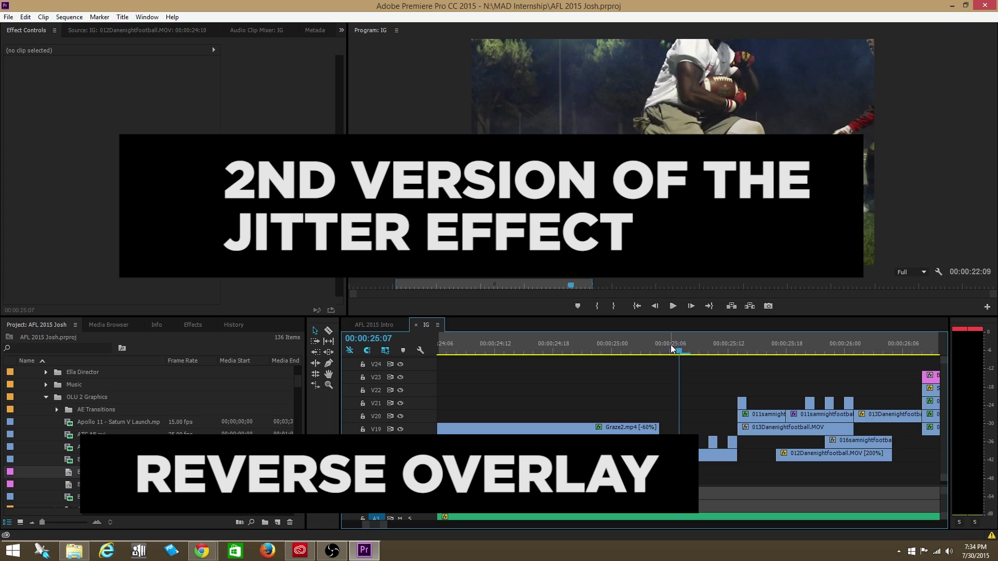
mouse_move(674, 349)
mouse_down()
mouse_move(685, 352)
mouse_move(664, 348)
mouse_up()
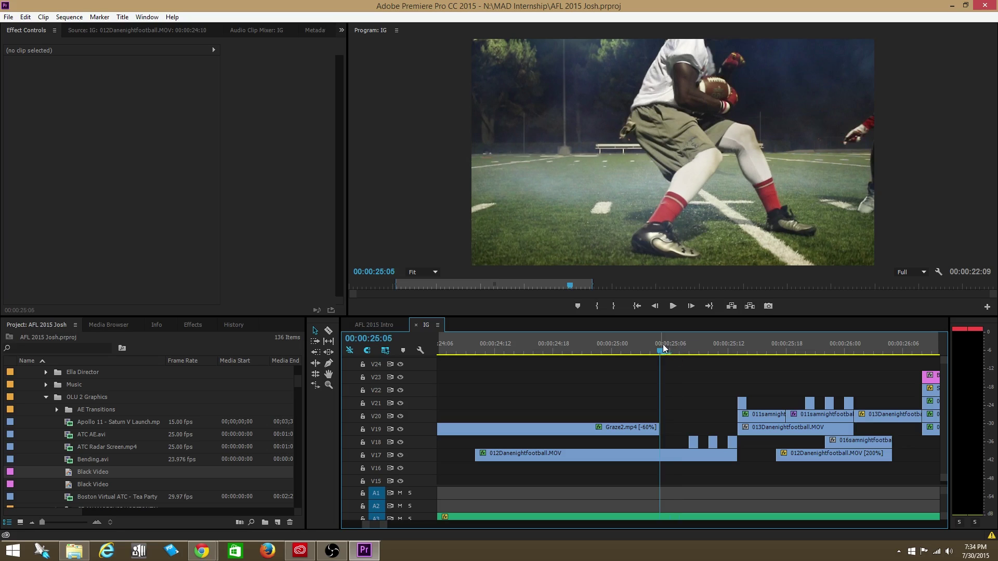
Step: Preview the overlay frames, park at 00:00:25:08 and select the V18 clip, showing Scale 111.0 and Opacity about 59%
drag(664, 348, 689, 353)
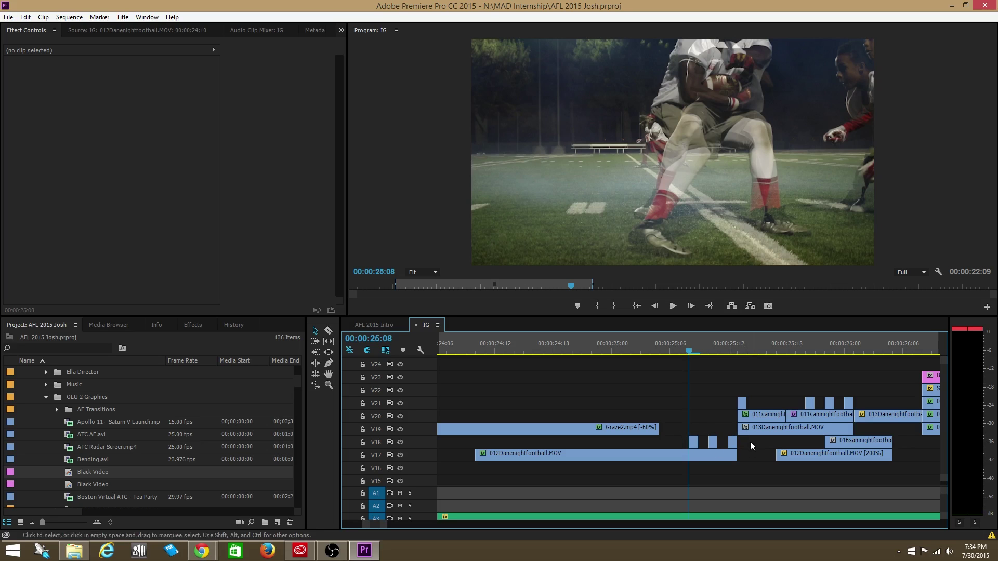
drag(673, 343, 724, 342)
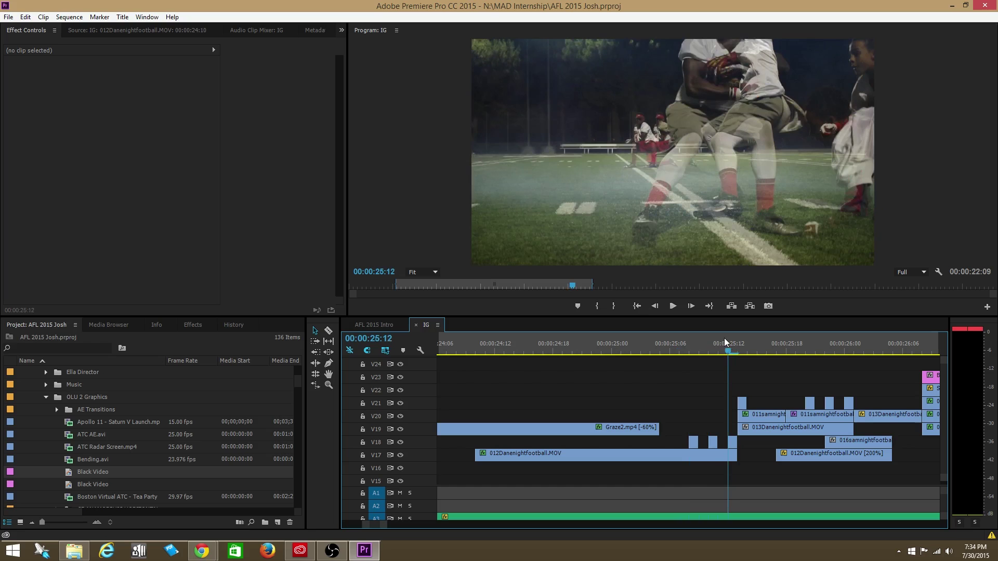
click(691, 348)
click(693, 442)
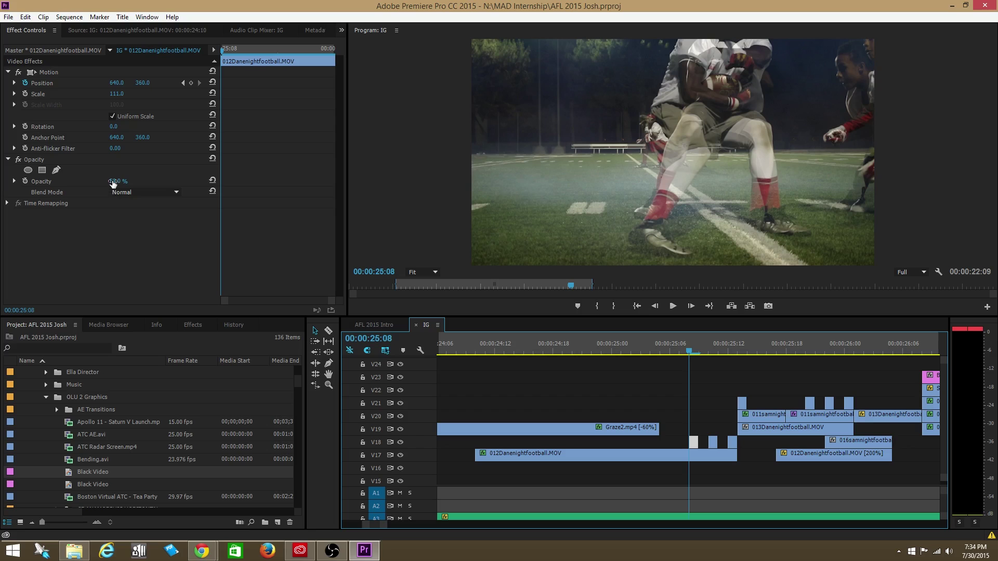
drag(690, 346, 690, 351)
click(663, 344)
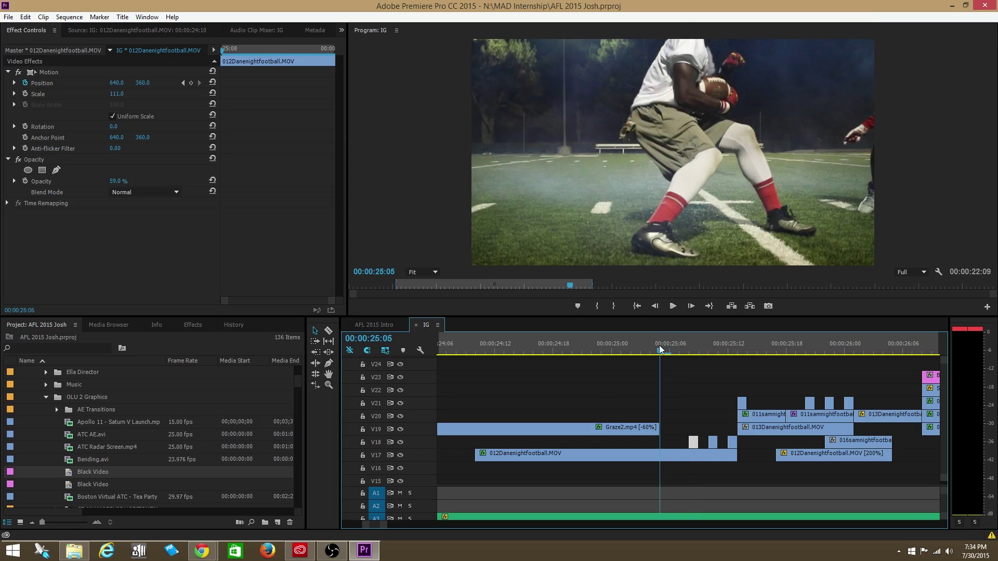
click(672, 306)
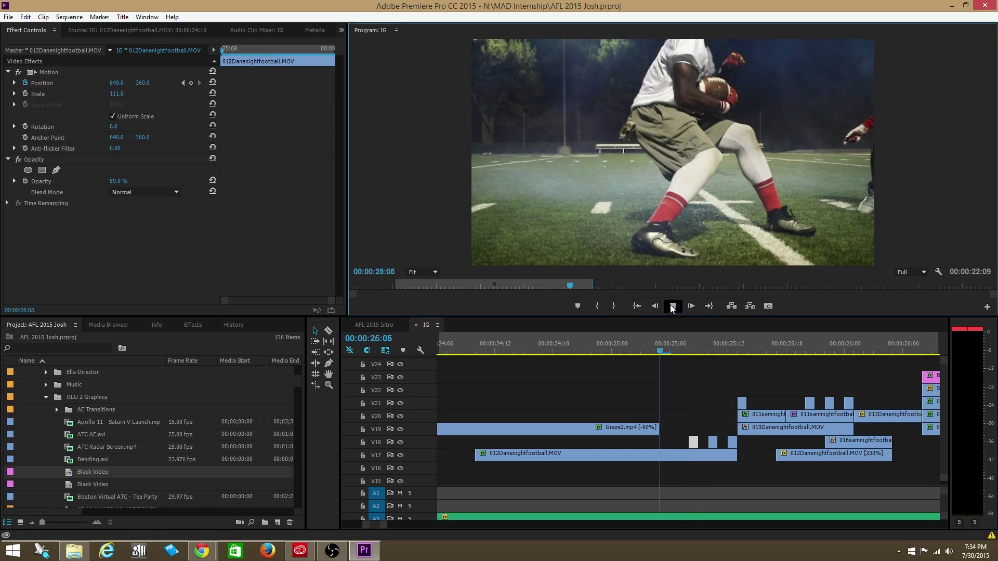
click(672, 306)
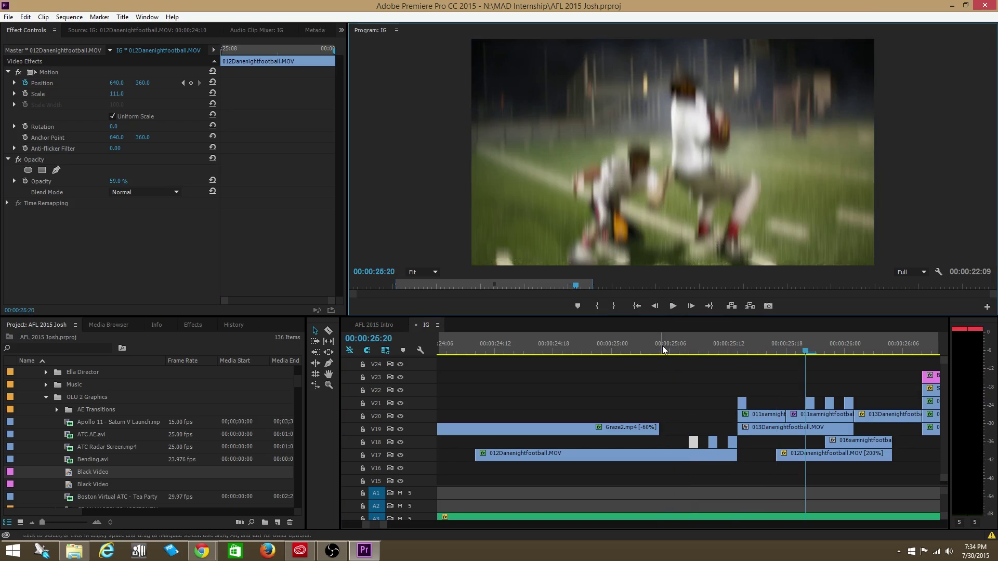
click(678, 346)
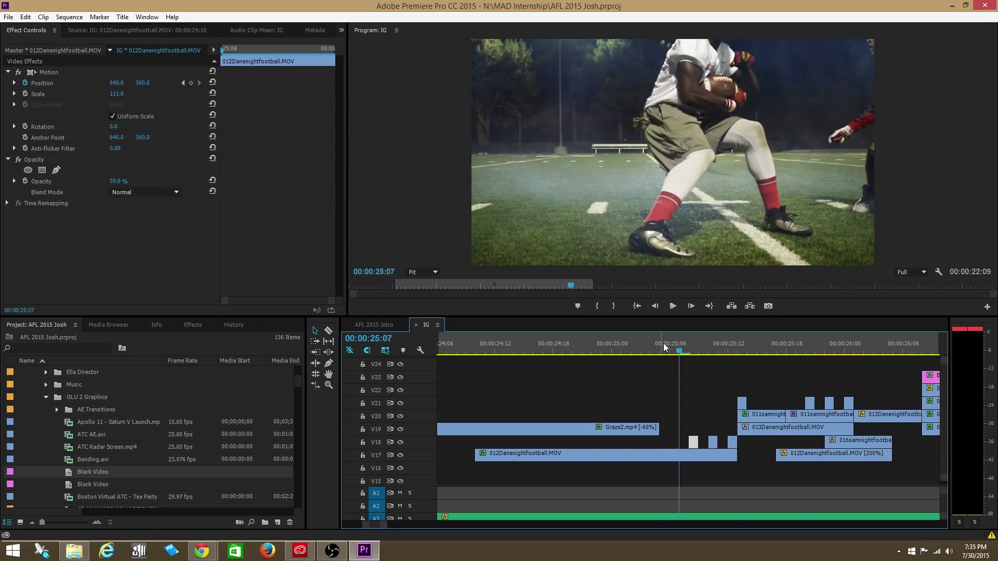
click(709, 344)
drag(712, 333, 691, 337)
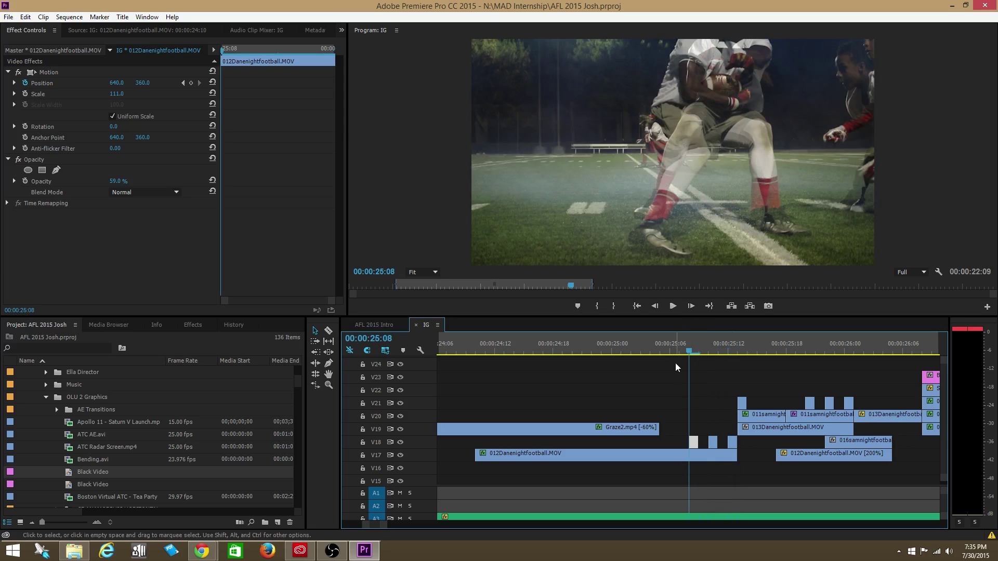
mouse_move(672, 349)
mouse_down()
mouse_move(663, 349)
mouse_move(708, 339)
mouse_move(687, 344)
mouse_up()
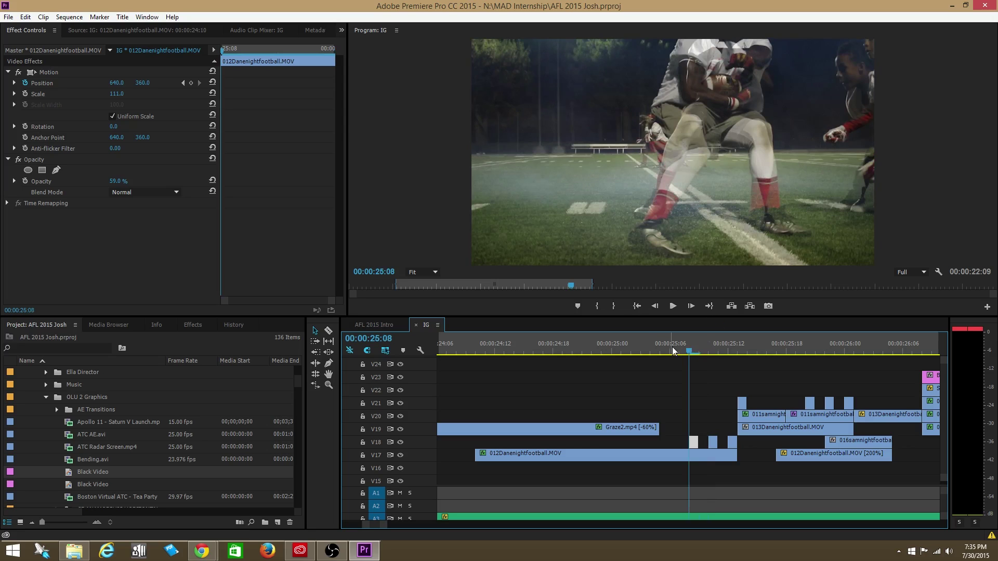
mouse_move(689, 346)
mouse_down()
mouse_move(709, 344)
mouse_move(693, 354)
mouse_up()
drag(689, 353, 660, 363)
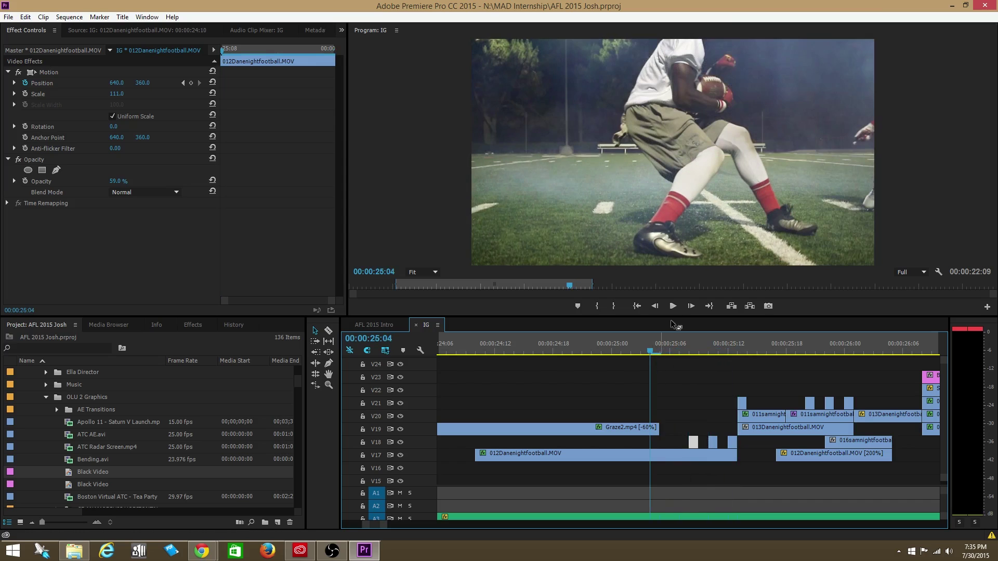
click(675, 306)
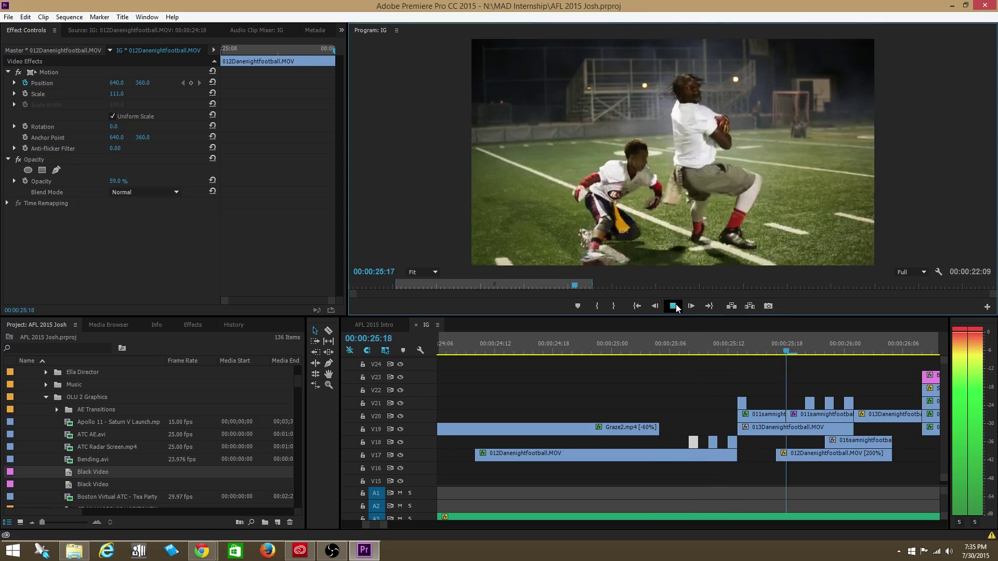
click(674, 306)
mouse_move(713, 347)
mouse_down()
mouse_move(670, 348)
mouse_move(726, 346)
mouse_up()
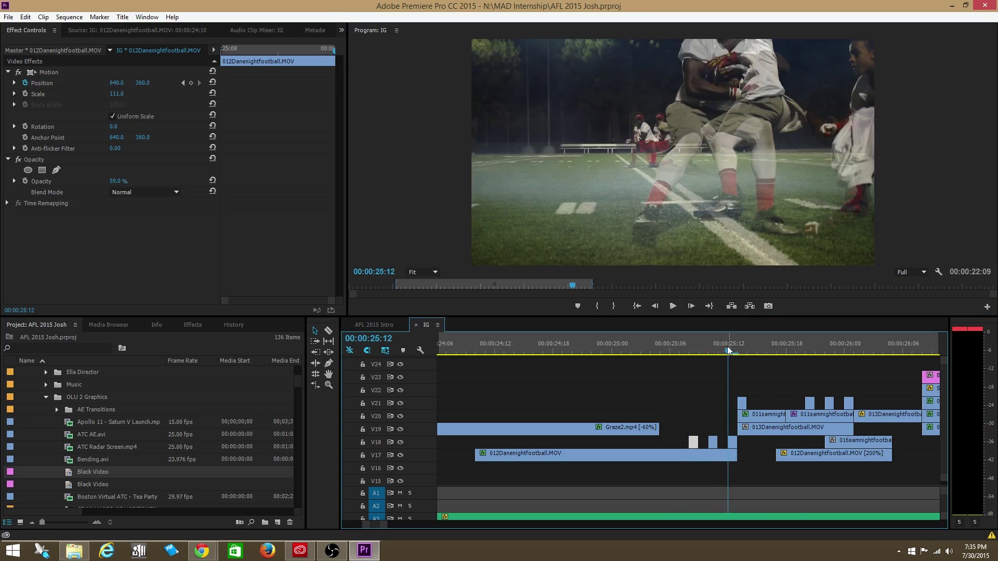
scroll(669, 391, down, 3)
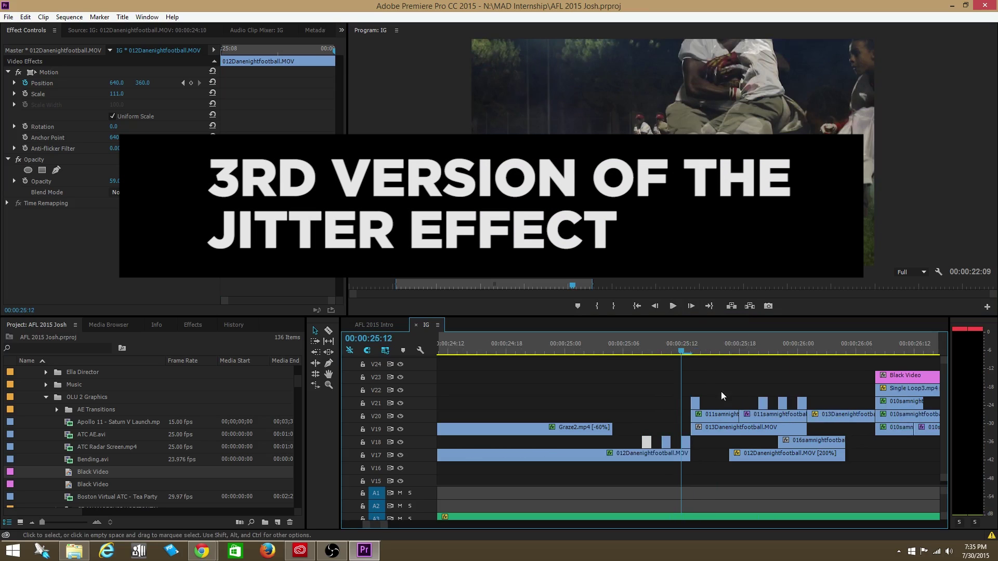
scroll(669, 392, down, 1)
click(629, 349)
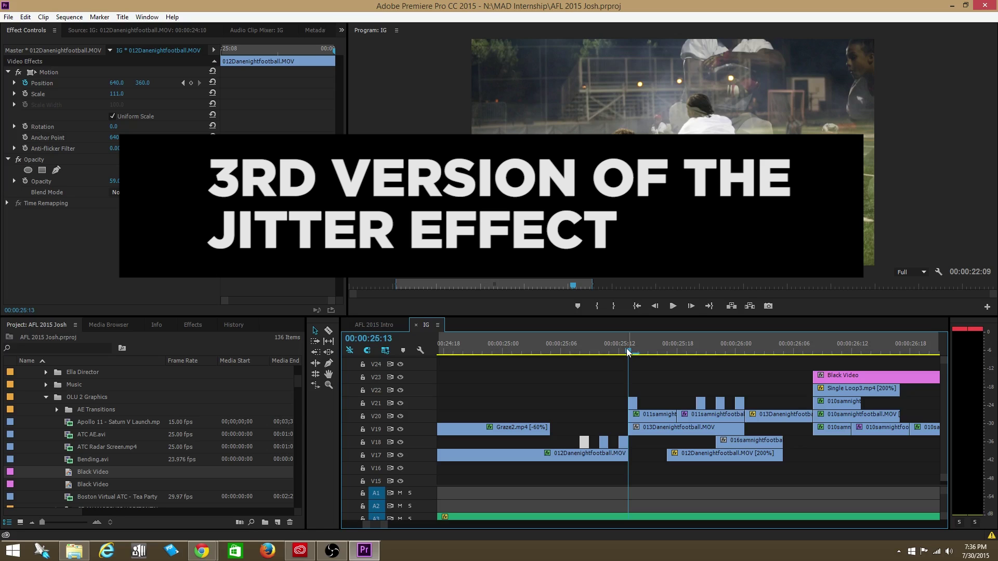
drag(628, 351, 671, 344)
scroll(638, 370, down, 1)
scroll(649, 360, down, 4)
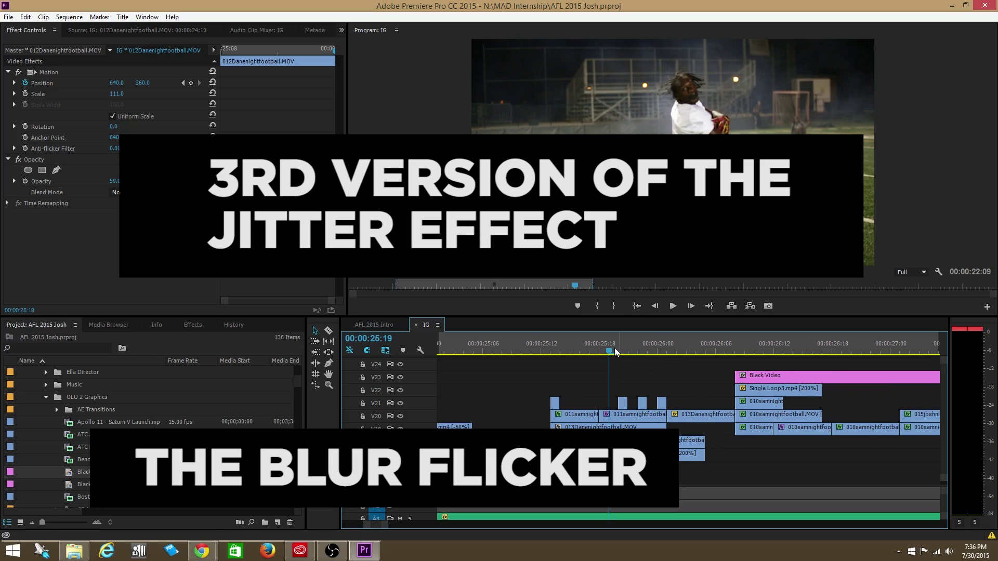
mouse_move(610, 352)
mouse_down()
mouse_move(678, 348)
mouse_move(614, 360)
mouse_up()
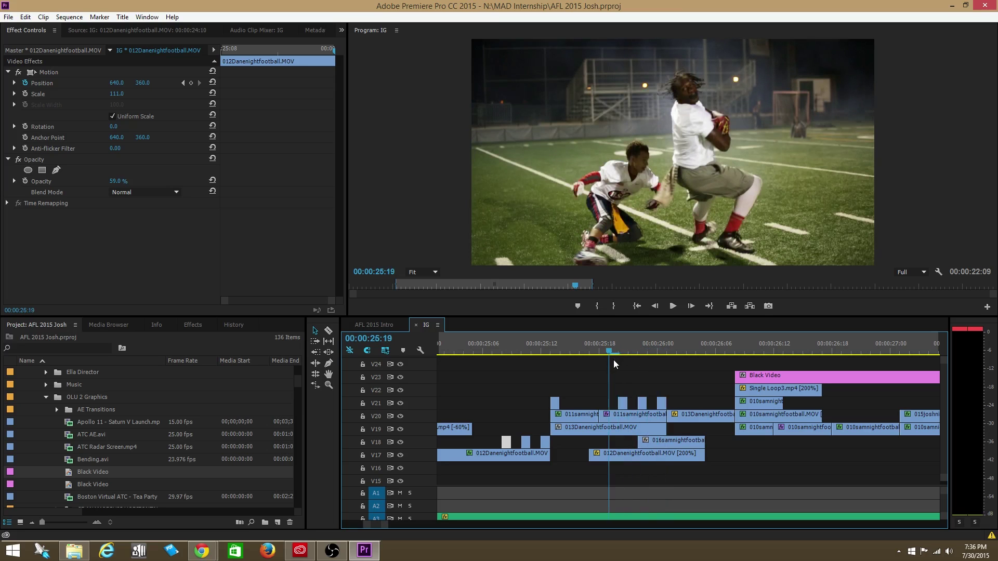
Step: Select the 011samnightfootball clip and compare the sharp frame with the blurred flicker frame at 25:20
click(625, 417)
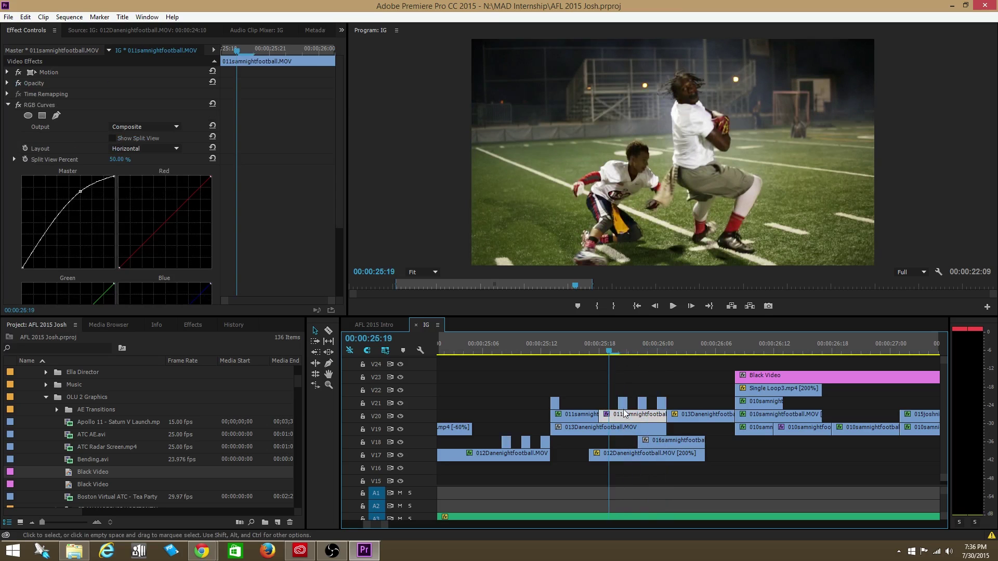
click(603, 347)
mouse_move(604, 348)
mouse_down()
mouse_move(630, 349)
mouse_move(619, 351)
mouse_up()
key(Left)
click(617, 345)
Step: Collapse RGB Curves on the short blur clip and the 011samnightfootball clip, then park at 25:18
click(624, 407)
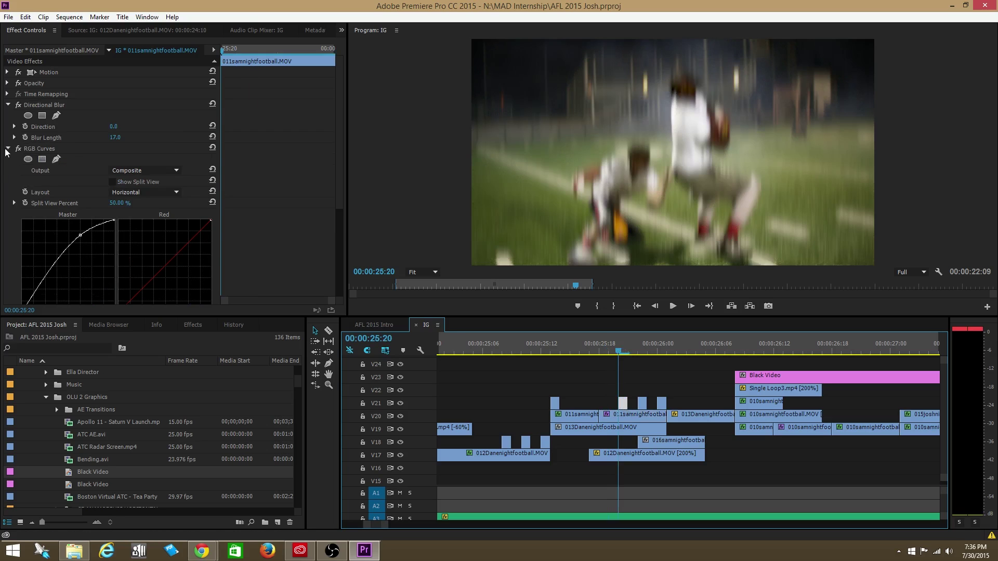
click(7, 149)
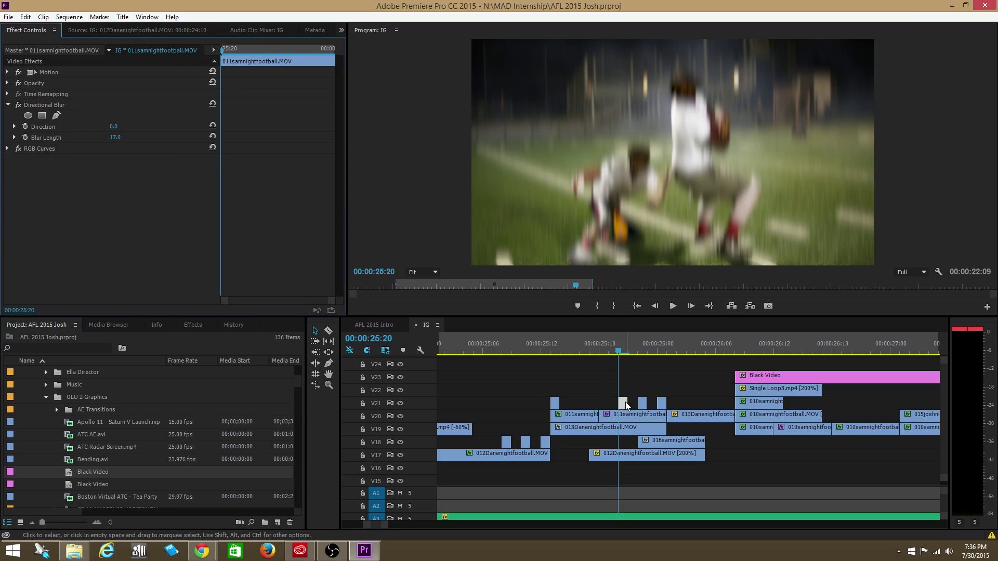
click(616, 413)
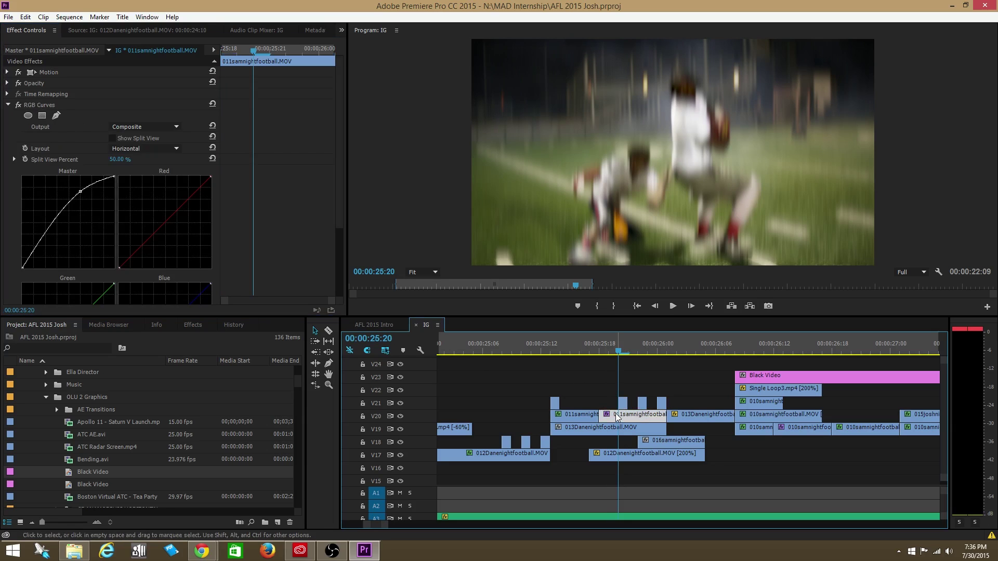
click(8, 104)
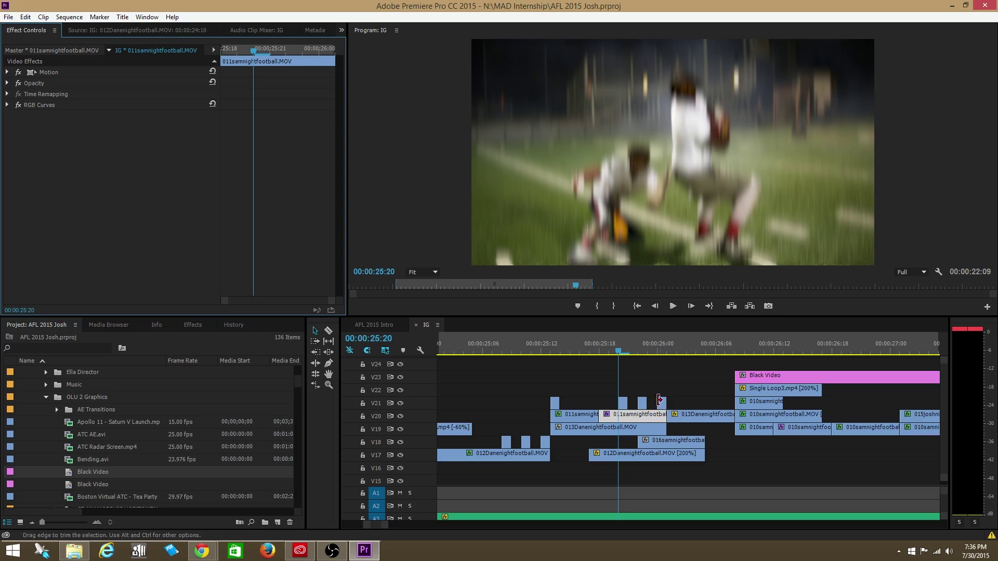
click(598, 353)
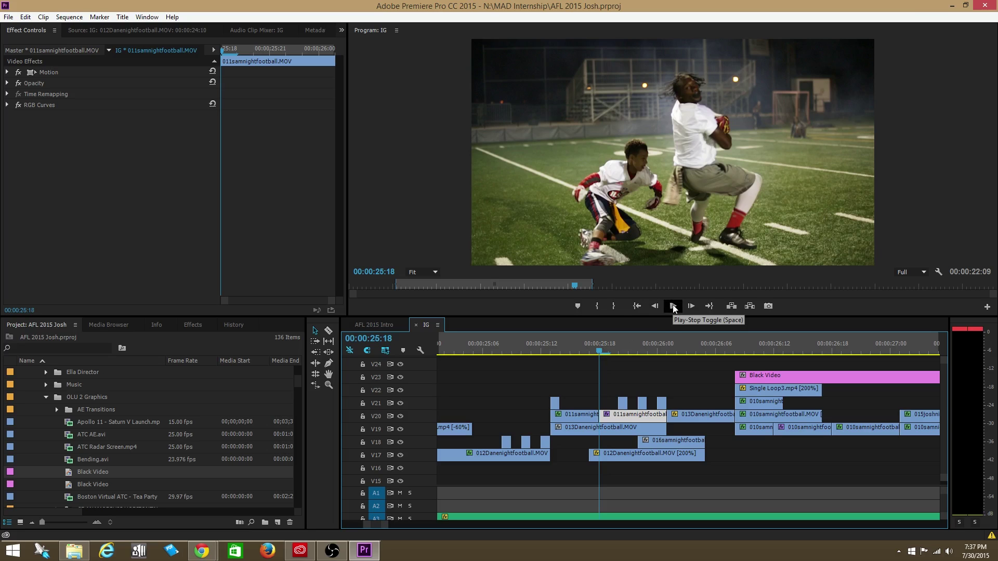
click(673, 306)
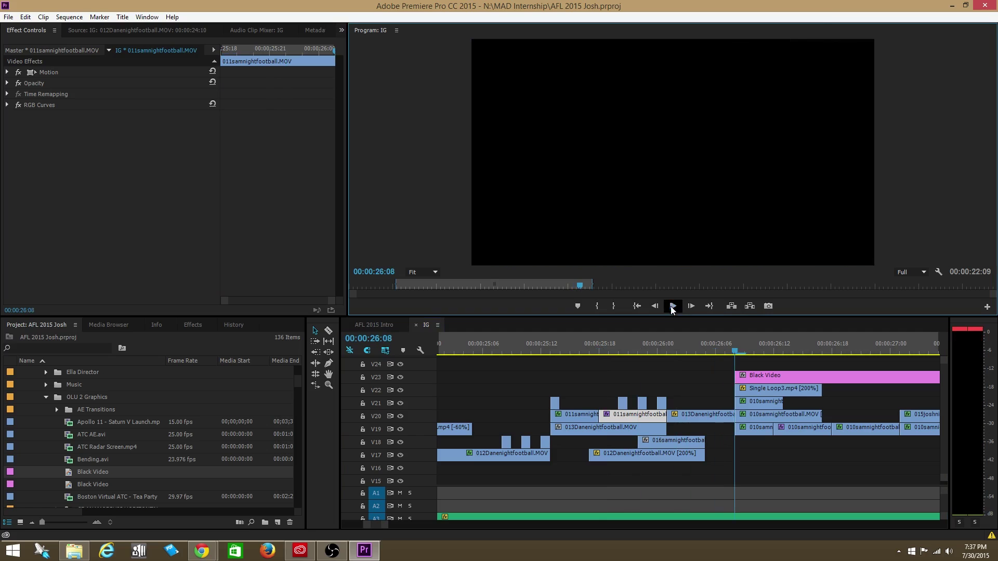
click(593, 351)
click(671, 308)
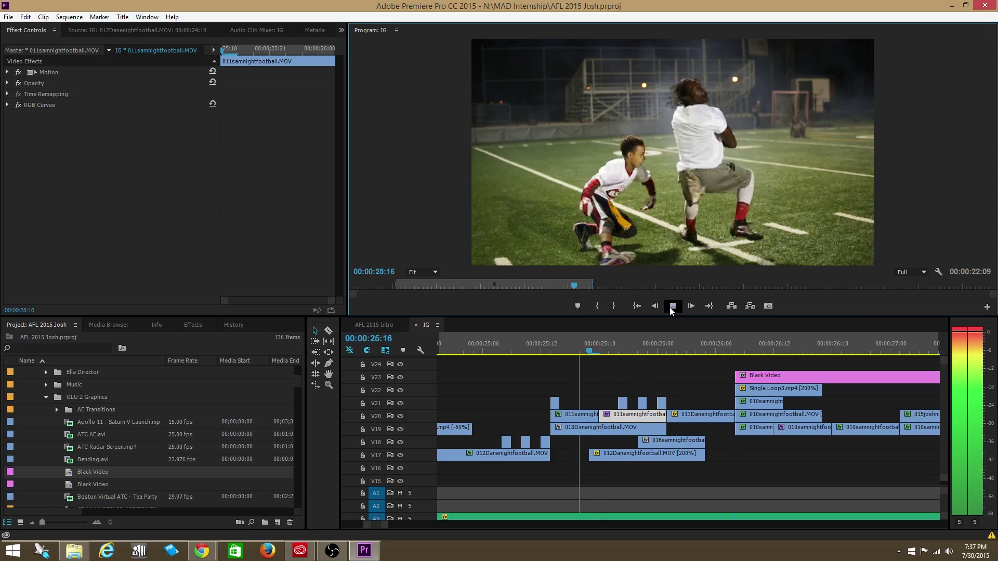
click(550, 351)
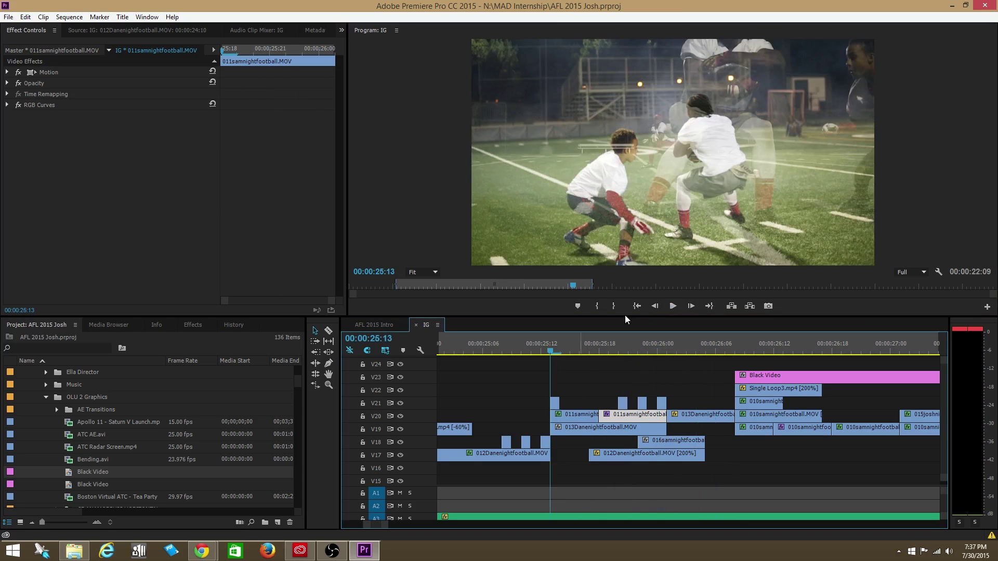
click(671, 306)
click(654, 310)
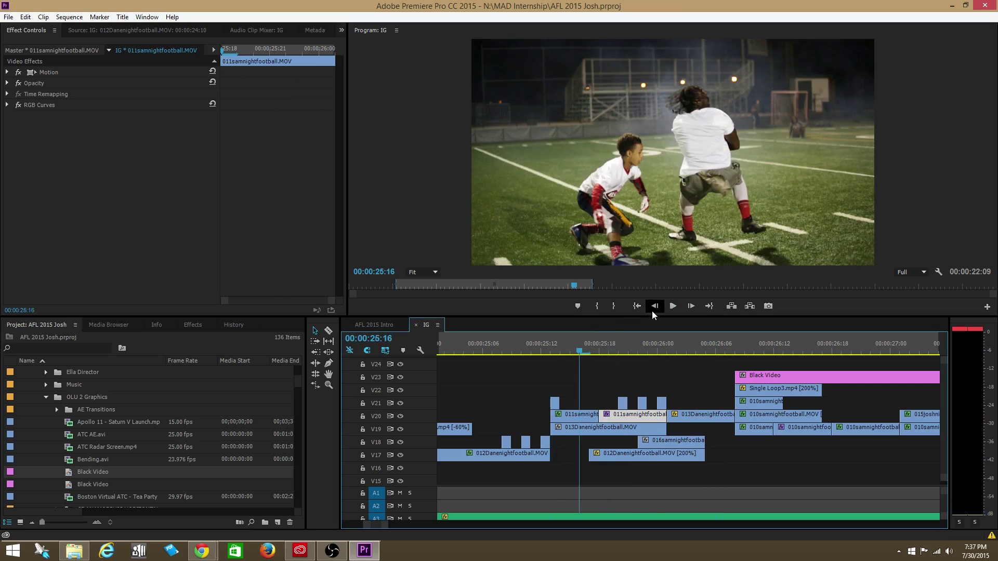
click(672, 306)
click(550, 350)
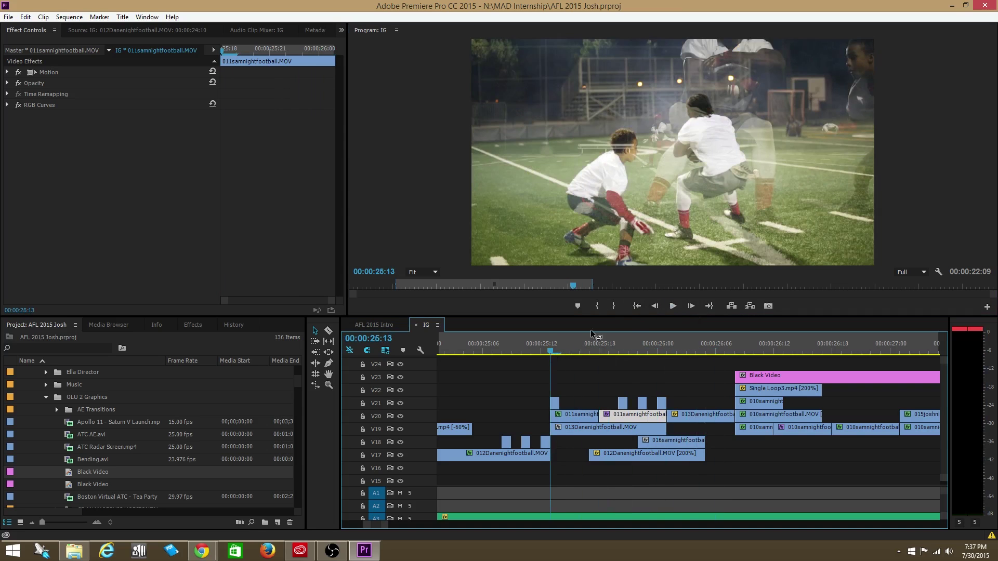
click(671, 306)
click(670, 308)
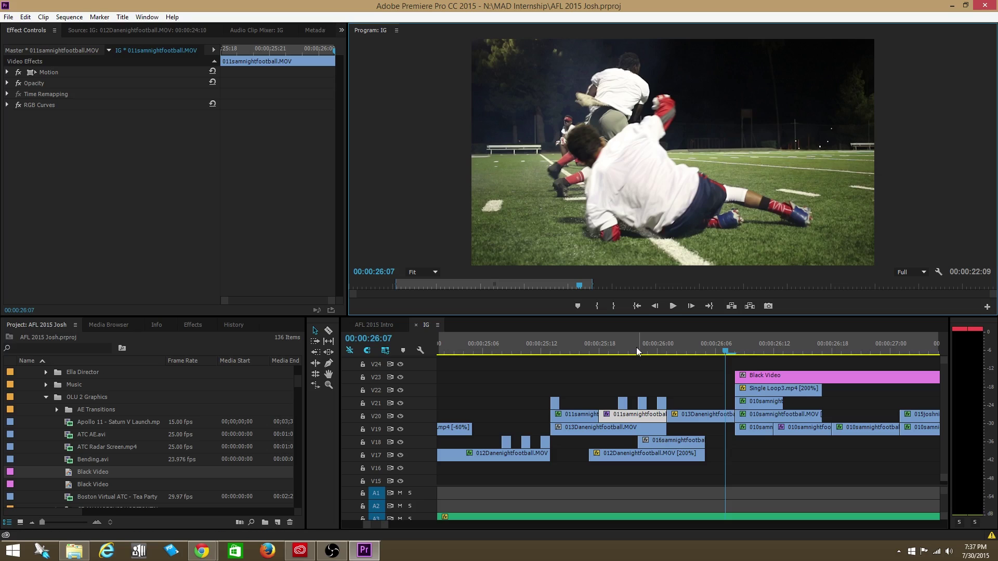
mouse_move(636, 347)
mouse_down()
mouse_move(618, 342)
mouse_move(659, 346)
mouse_move(617, 348)
mouse_move(669, 353)
mouse_move(613, 360)
mouse_move(639, 363)
mouse_up()
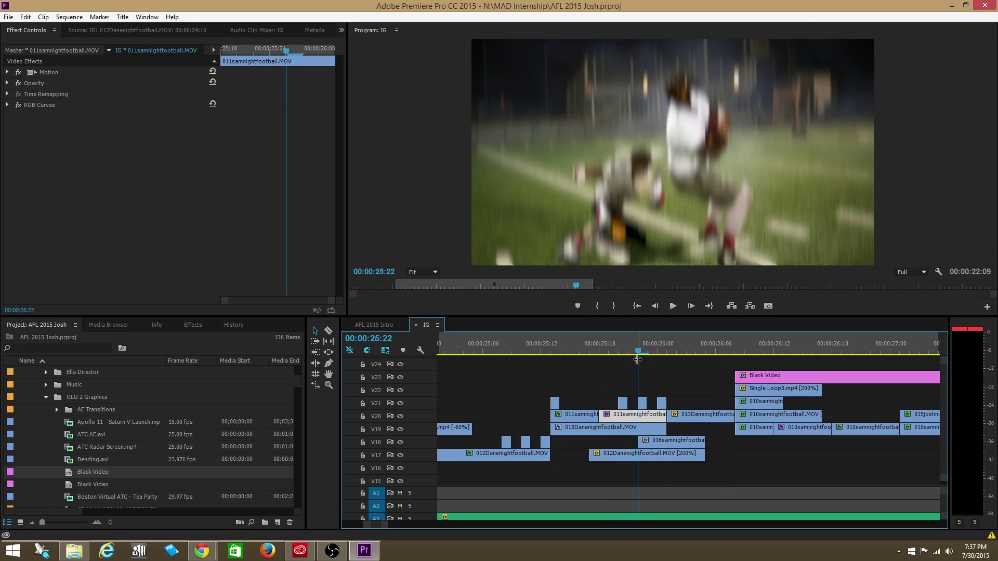
mouse_move(634, 351)
mouse_down()
mouse_move(657, 351)
mouse_move(610, 353)
mouse_move(655, 360)
mouse_move(609, 370)
mouse_move(643, 368)
mouse_up()
key(Left)
key(Left)
key(Left)
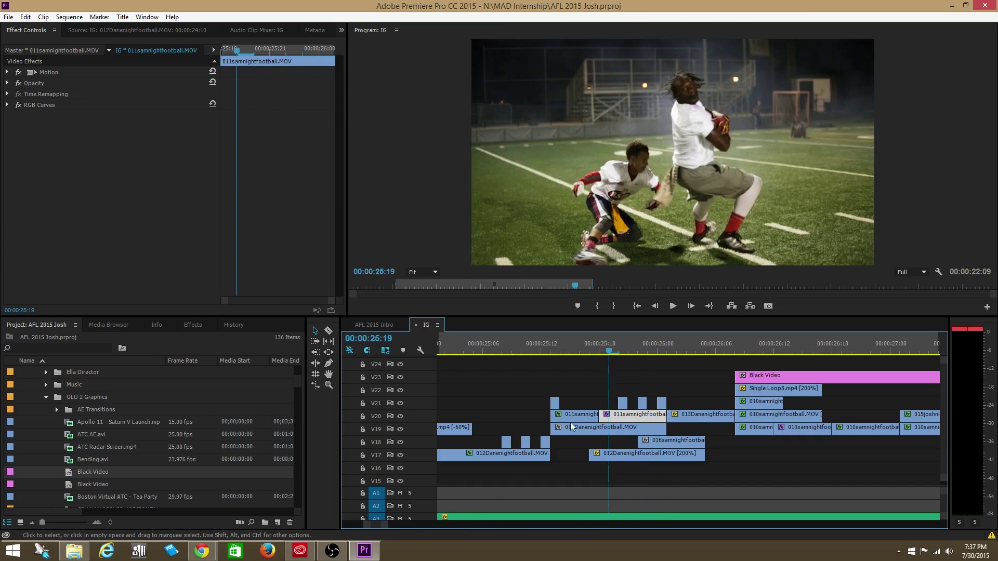
key(minus)
key(minus)
key(minus)
key(minus)
key(minus)
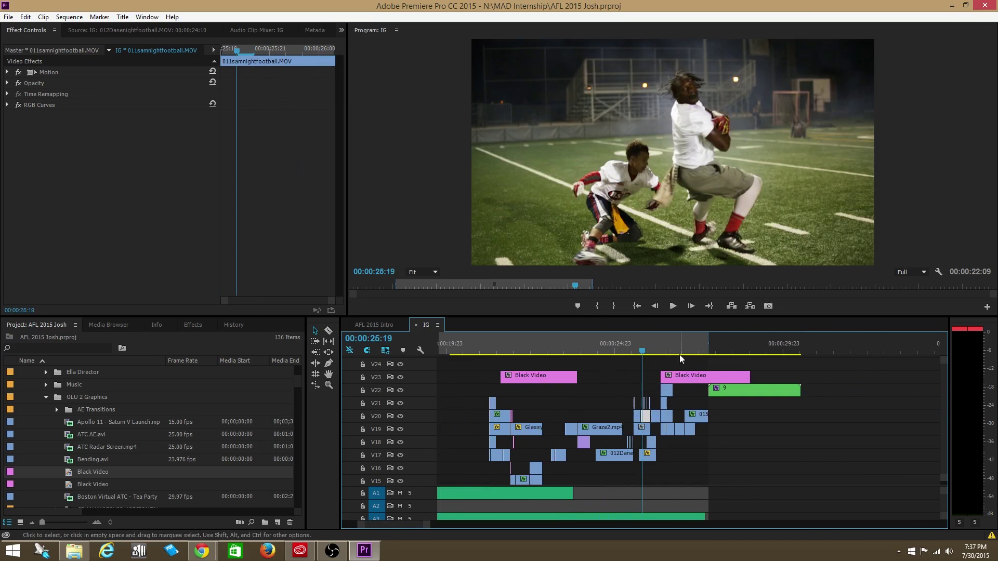
click(579, 348)
key(shift+Left)
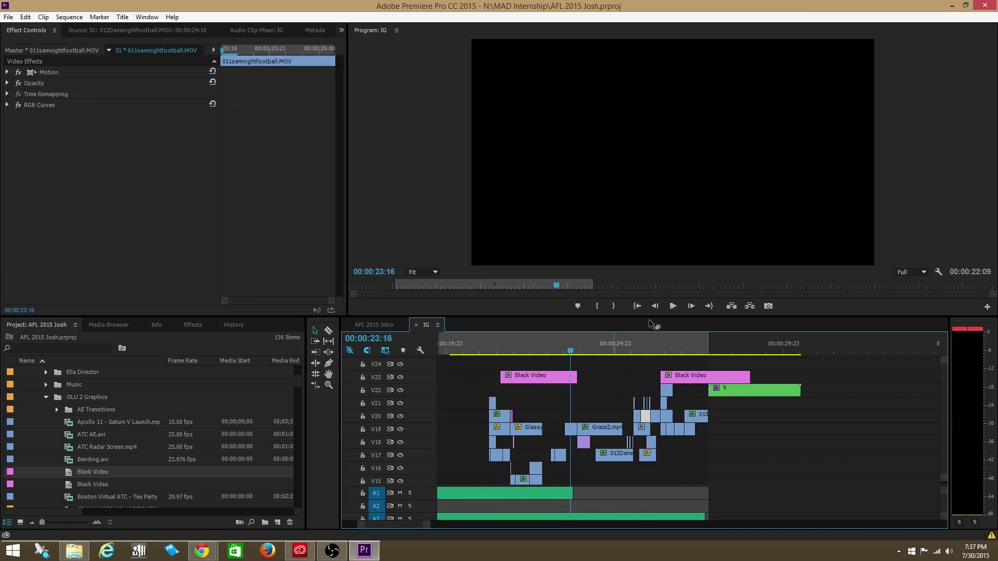
click(673, 306)
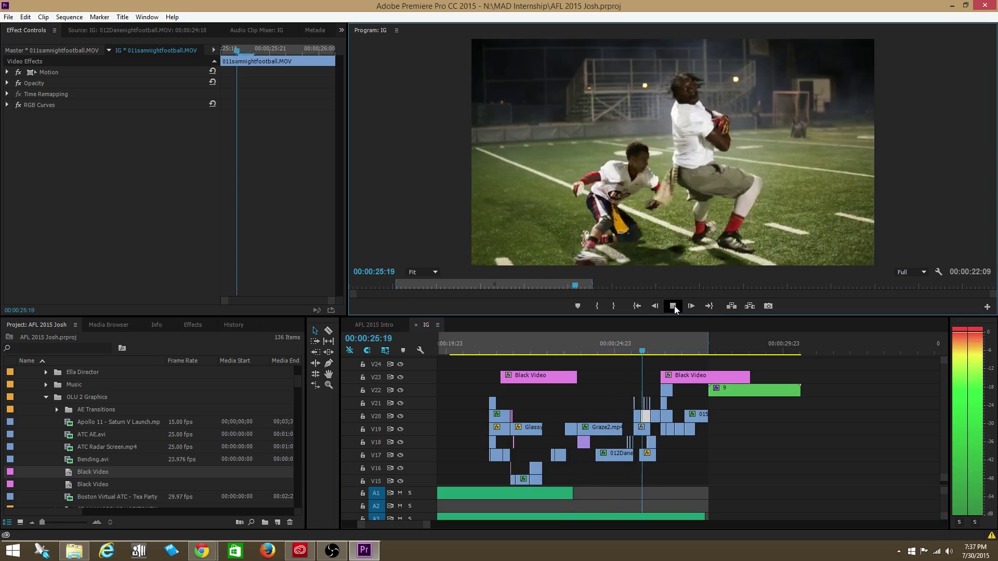
click(673, 306)
click(569, 345)
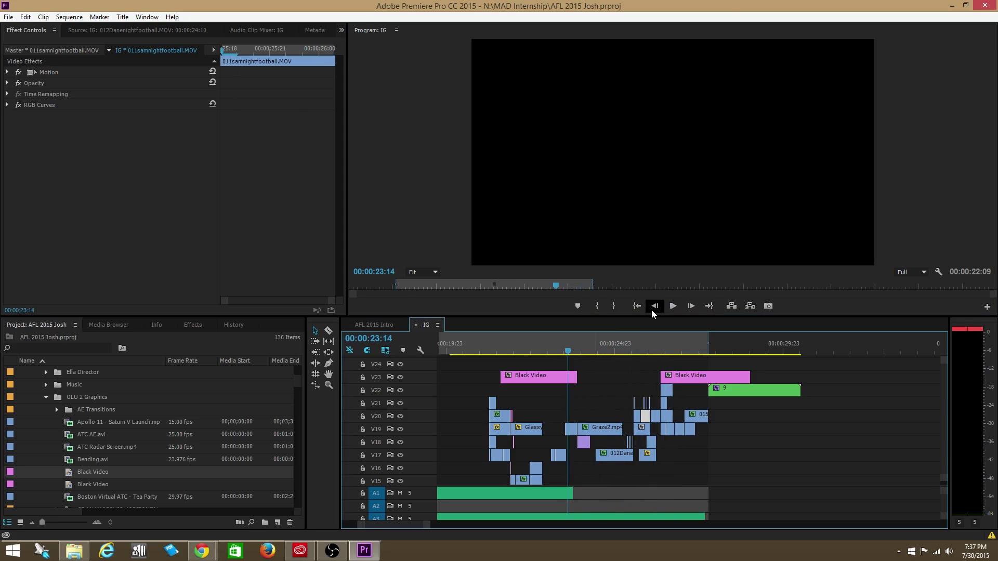
click(671, 307)
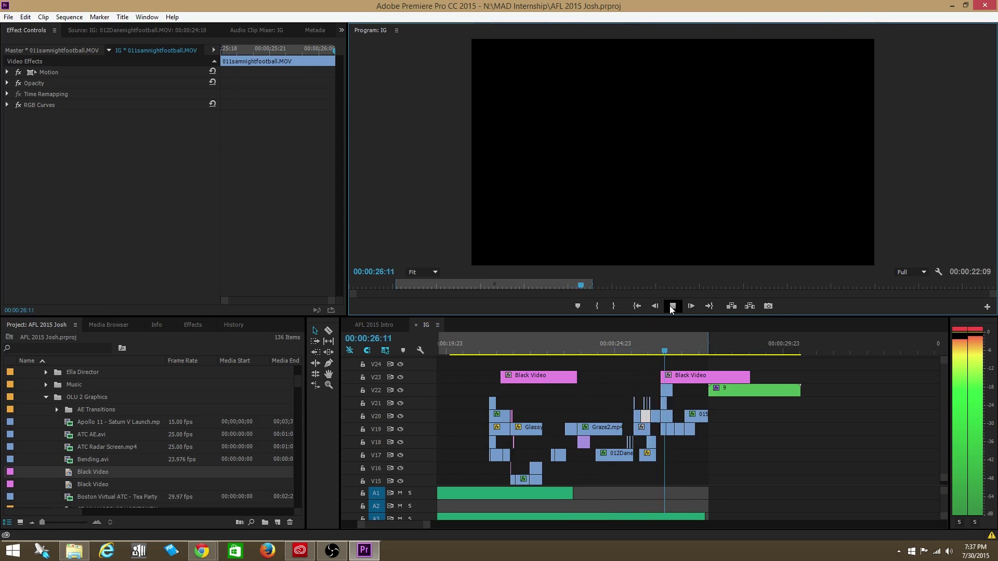
click(574, 345)
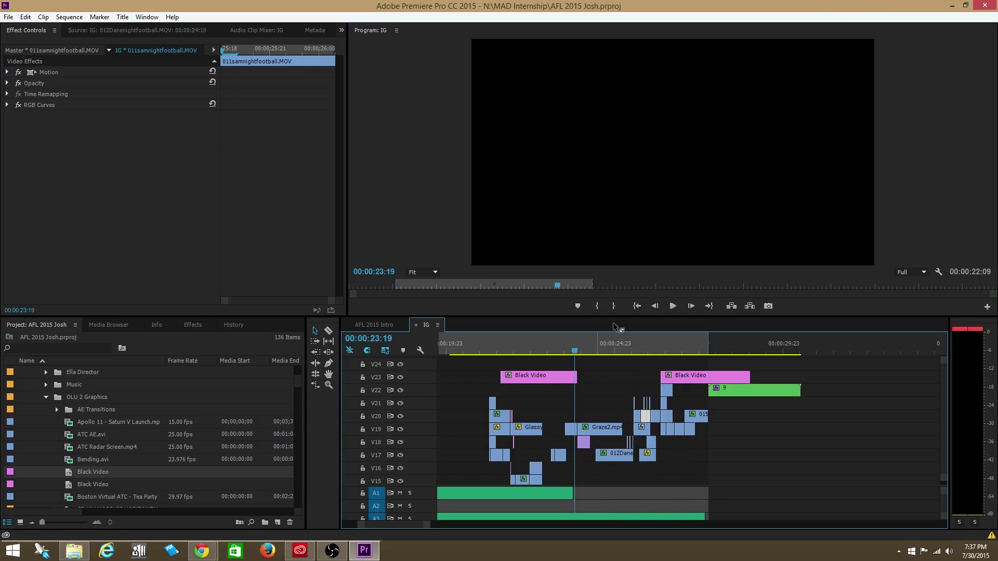
click(672, 306)
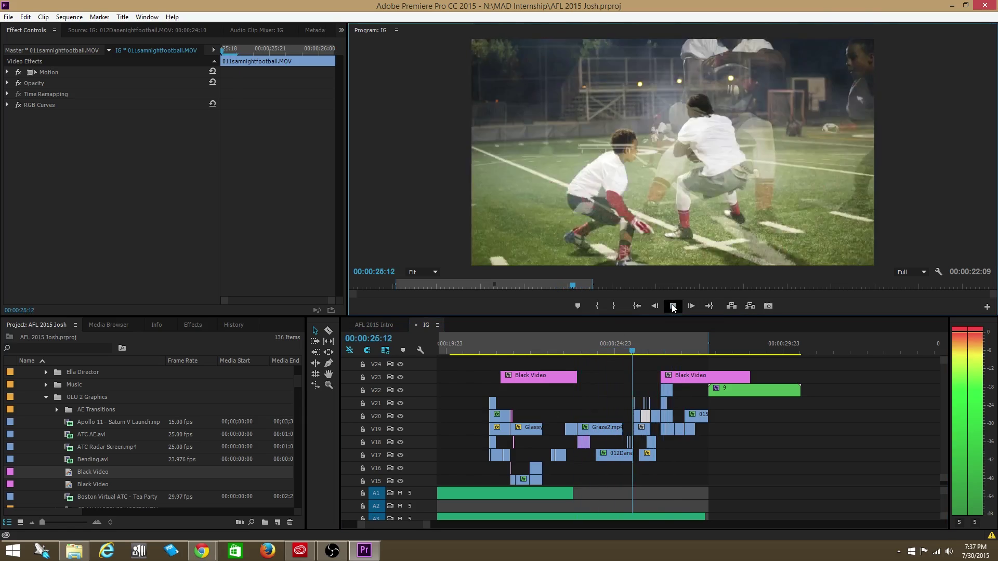